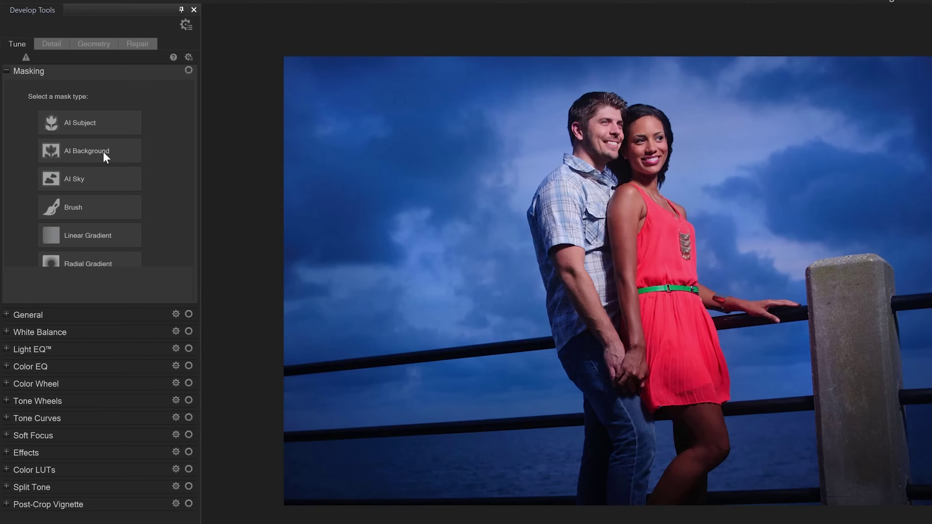
# Step: Add an AI Background mask to the couple photo, check its coverage with the mask overlay, and hide the overlay
pyautogui.click(80, 137)
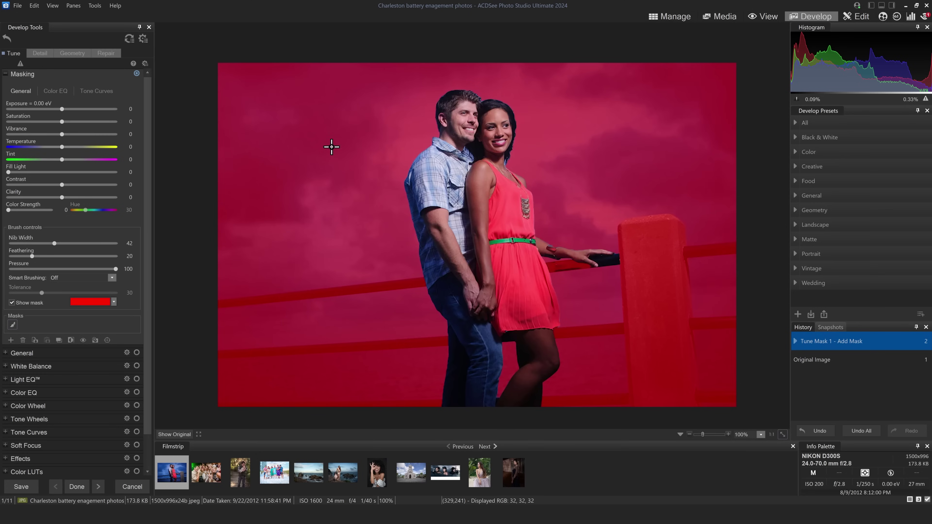
pyautogui.click(12, 302)
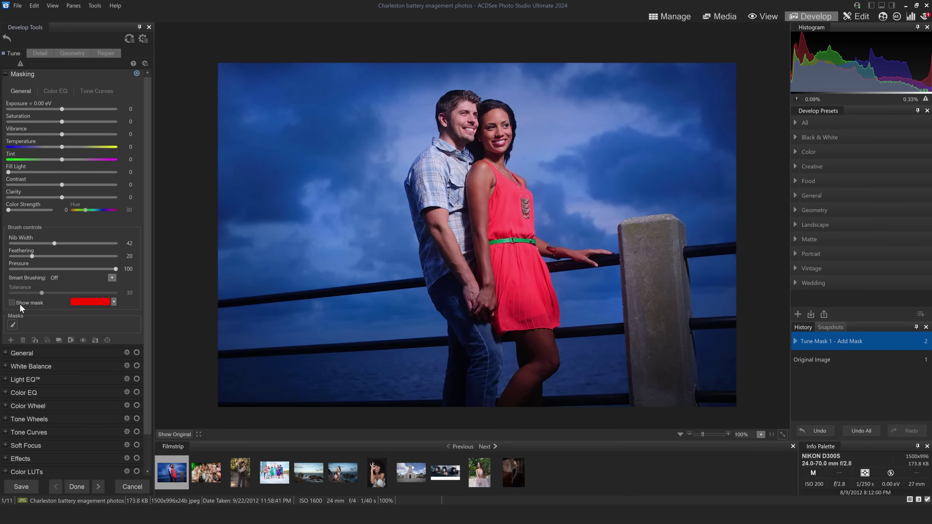
pyautogui.click(12, 303)
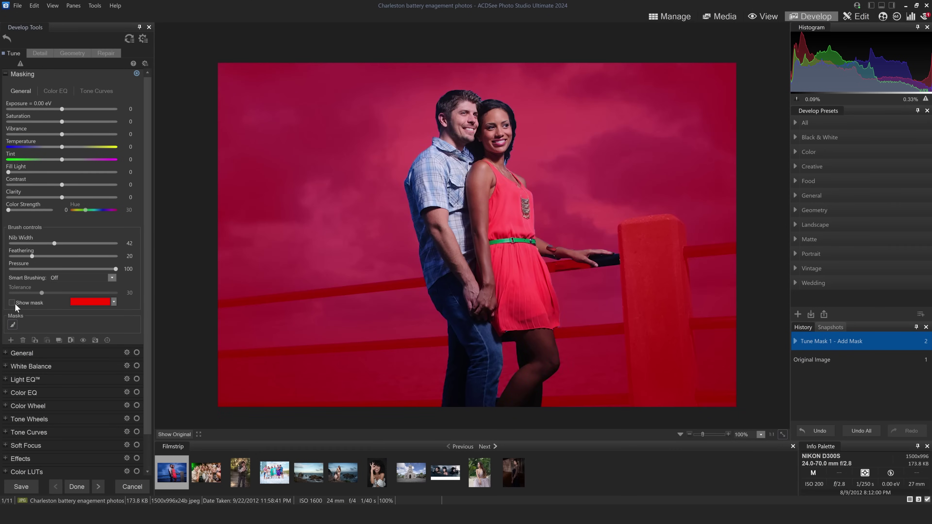
pyautogui.click(13, 302)
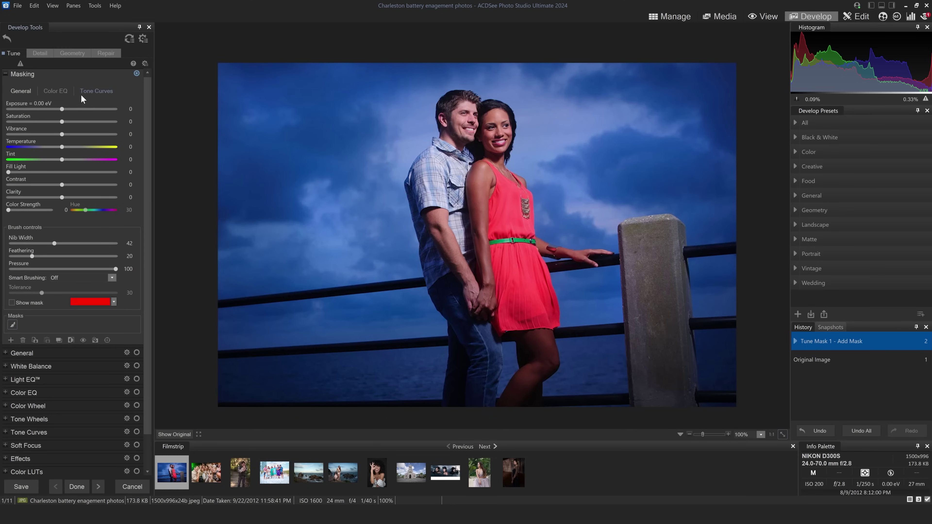
# Step: Brighten and warm the masked background with exposure 135, temperature 51 and tint 21, and reduce its saturation
pyautogui.moveTo(61, 109); pyautogui.dragTo(57, 109)
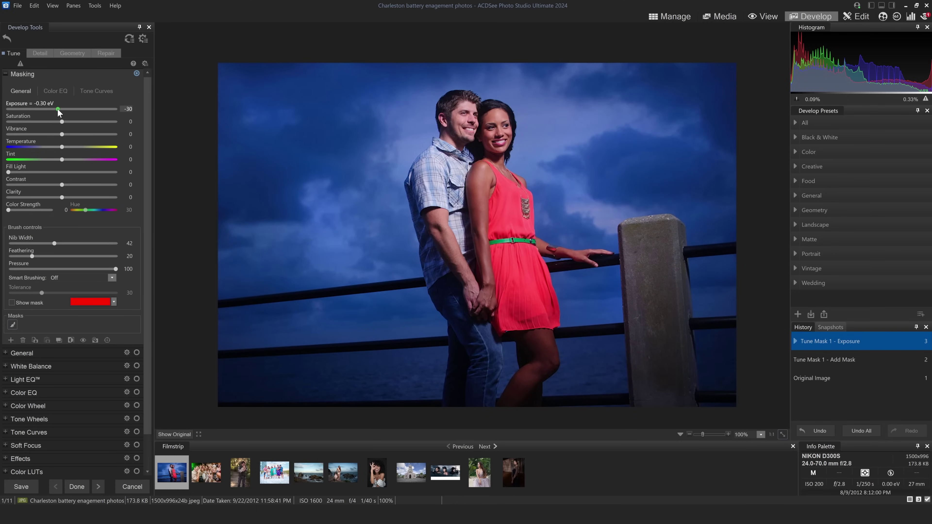
pyautogui.moveTo(58, 109); pyautogui.dragTo(48, 109)
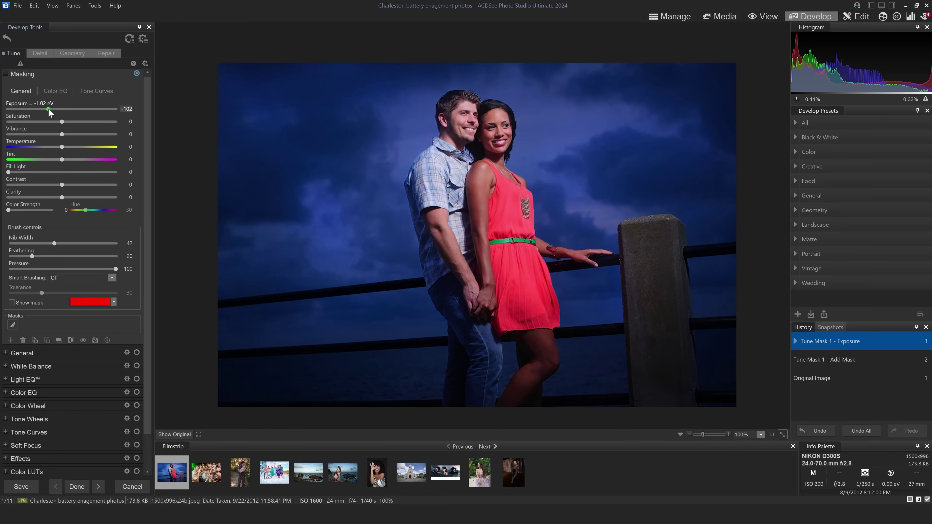
pyautogui.moveTo(48, 108); pyautogui.dragTo(80, 108)
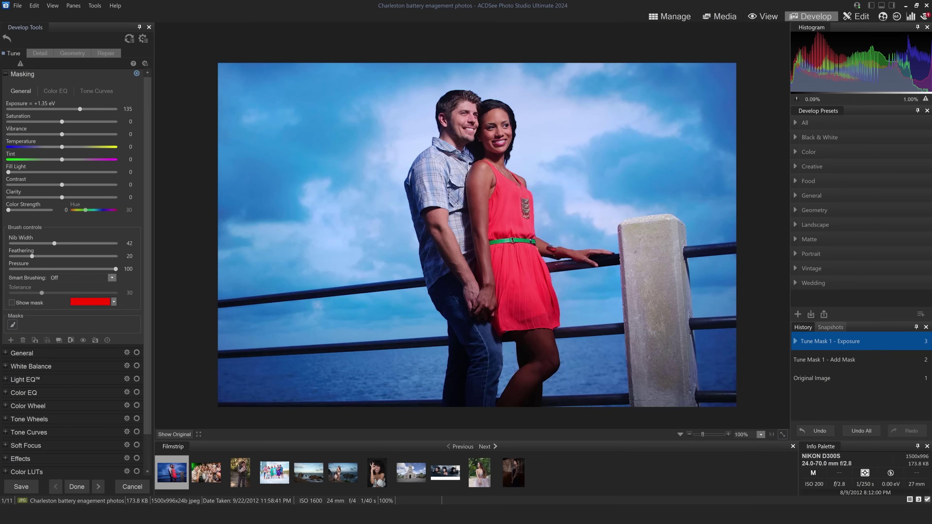
pyautogui.moveTo(62, 147)
pyautogui.mouseDown()
pyautogui.moveTo(89, 145)
pyautogui.moveTo(73, 160)
pyautogui.mouseUp()
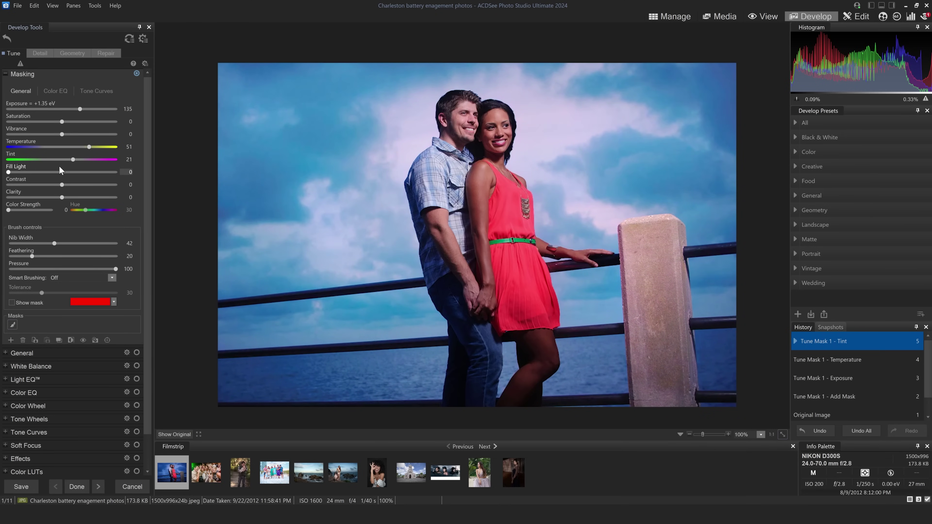
pyautogui.moveTo(61, 123); pyautogui.dragTo(51, 125)
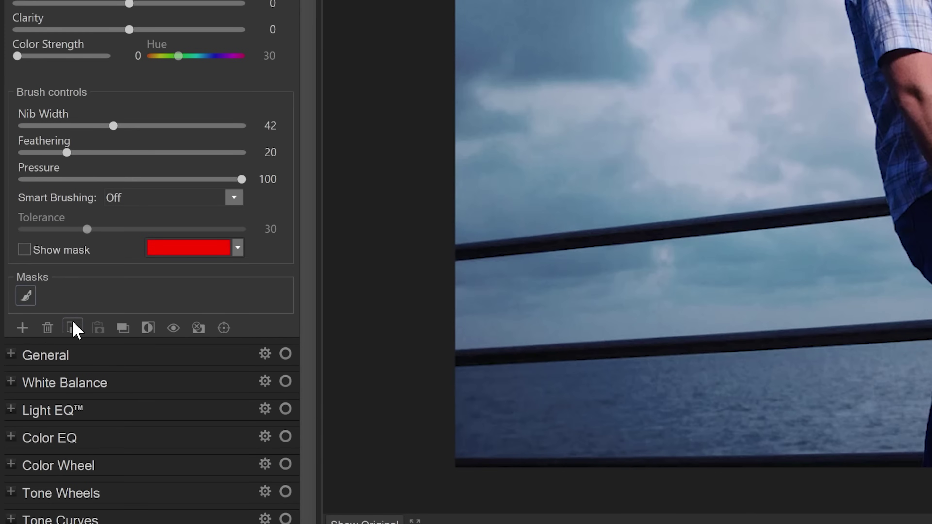
# Step: Add an AI Select Subject mask for the couple, inspect its overlay up close, and hide the overlay
pyautogui.click(23, 328)
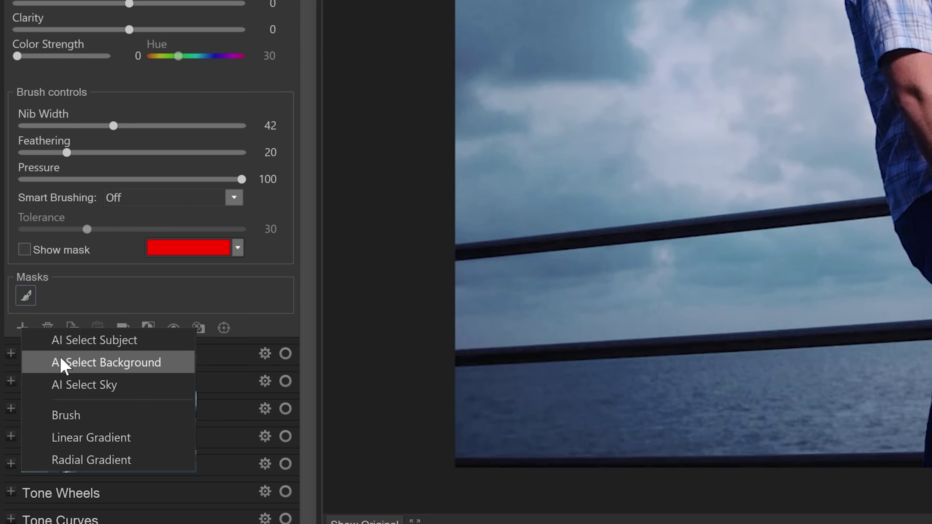
pyautogui.click(63, 343)
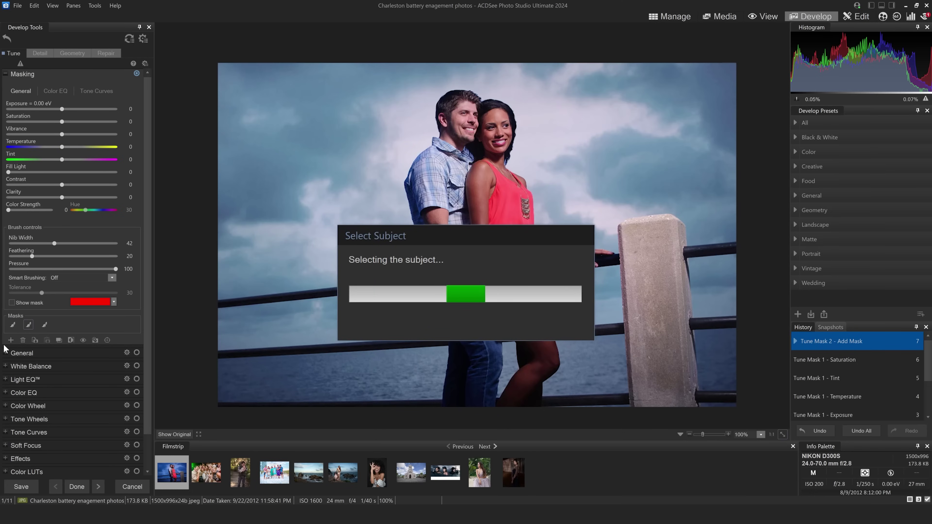
pyautogui.click(12, 303)
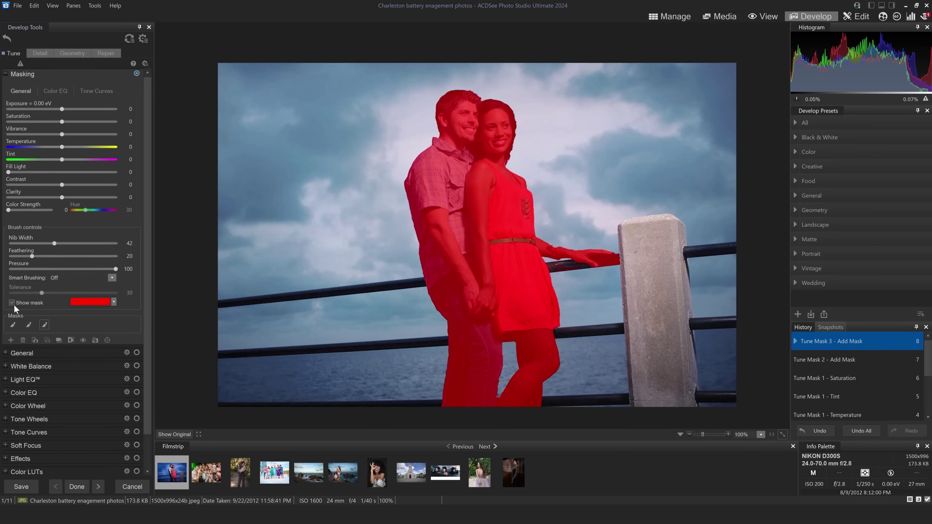
pyautogui.click(12, 303)
pyautogui.click(12, 303)
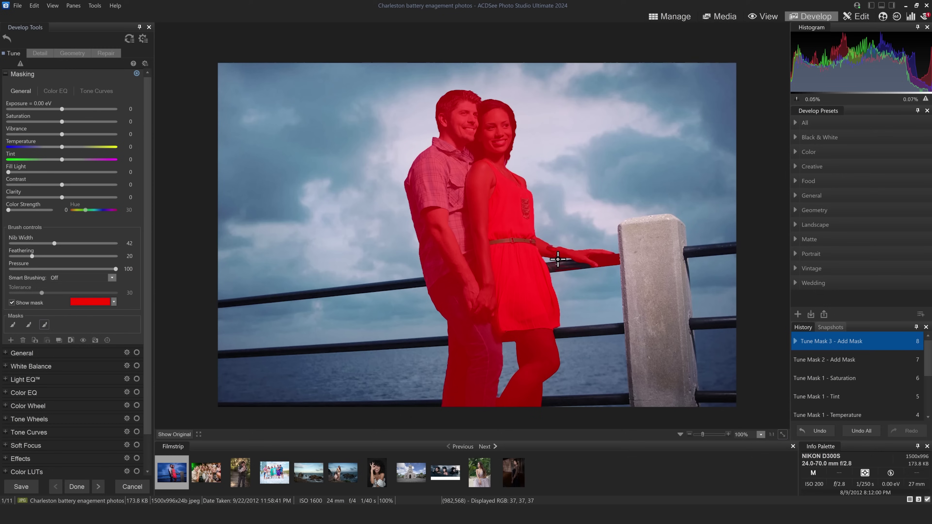
pyautogui.scroll(1, 497, 156)
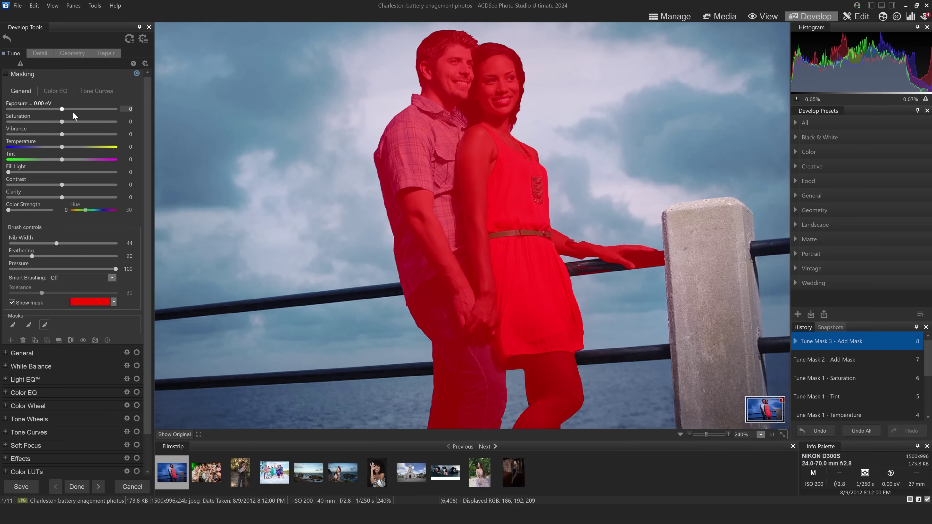
pyautogui.click(11, 302)
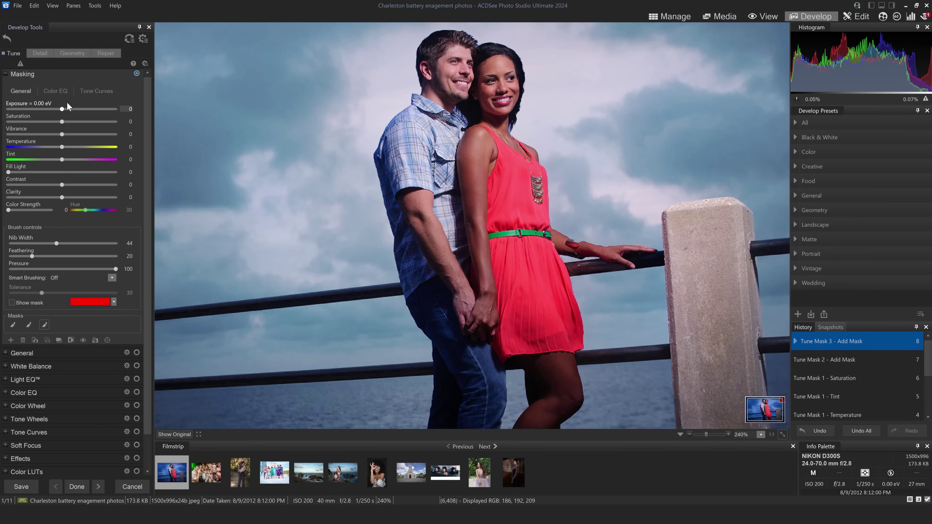
# Step: Set the subject mask's exposure to 61, saturation to 13 and temperature to 16
pyautogui.click(73, 109)
pyautogui.moveTo(75, 109); pyautogui.dragTo(70, 109)
pyautogui.click(69, 121)
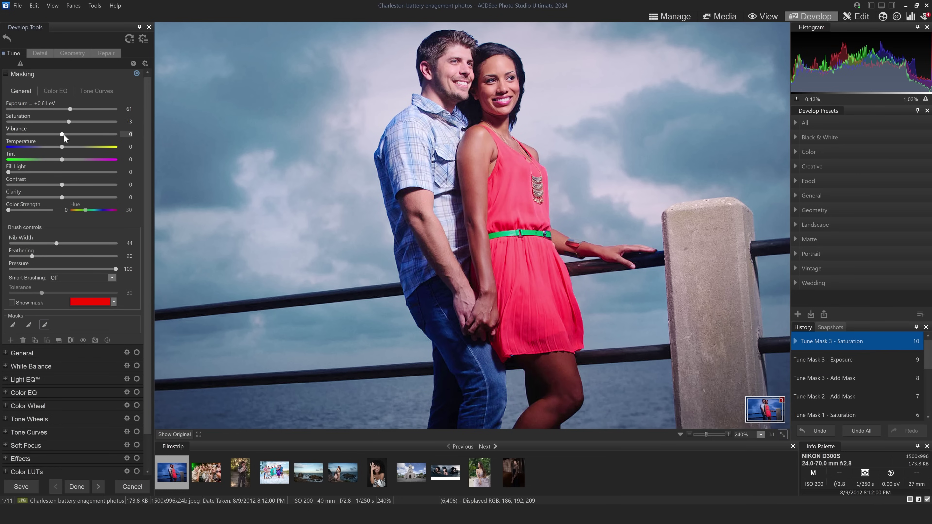
pyautogui.moveTo(64, 146); pyautogui.dragTo(69, 146)
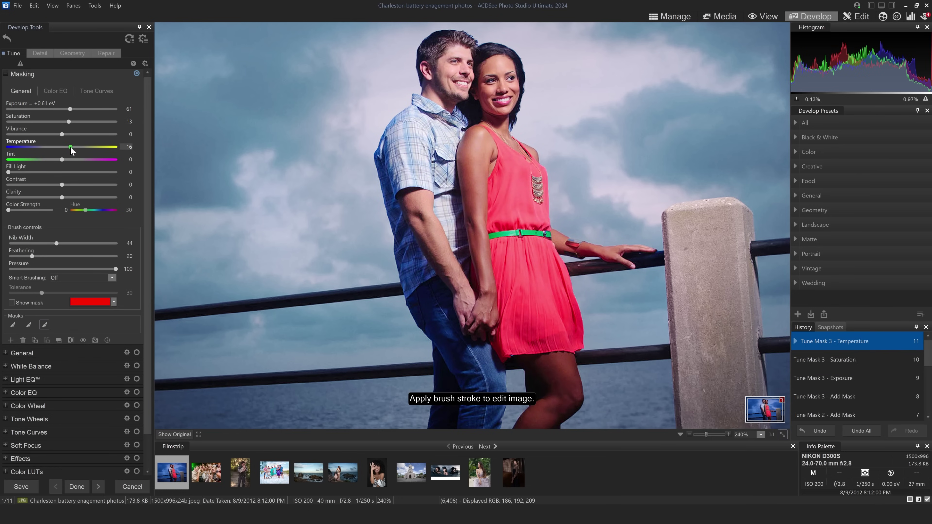
# Step: Switch the Masking group off and on repeatedly to compare the photo with and without the mask edits
pyautogui.click(136, 73)
pyautogui.click(137, 73)
pyautogui.click(135, 76)
pyautogui.click(135, 76)
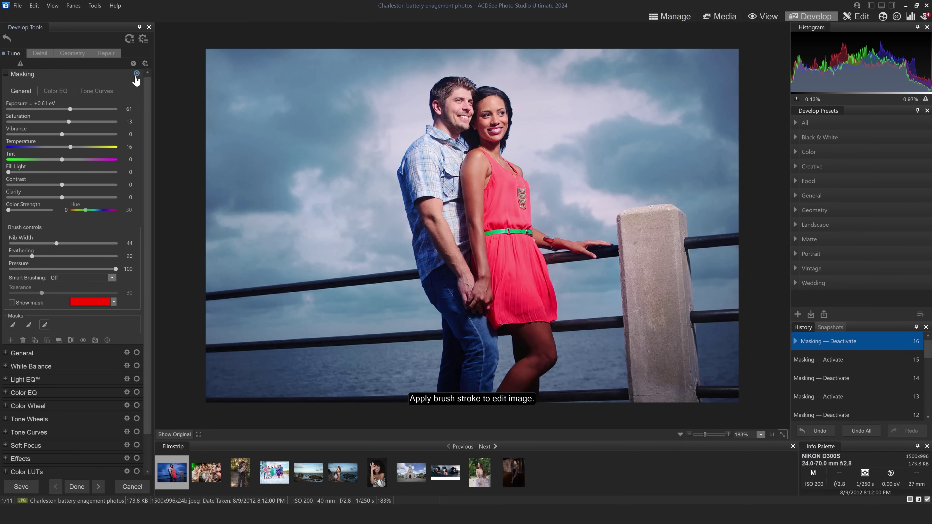
pyautogui.click(136, 76)
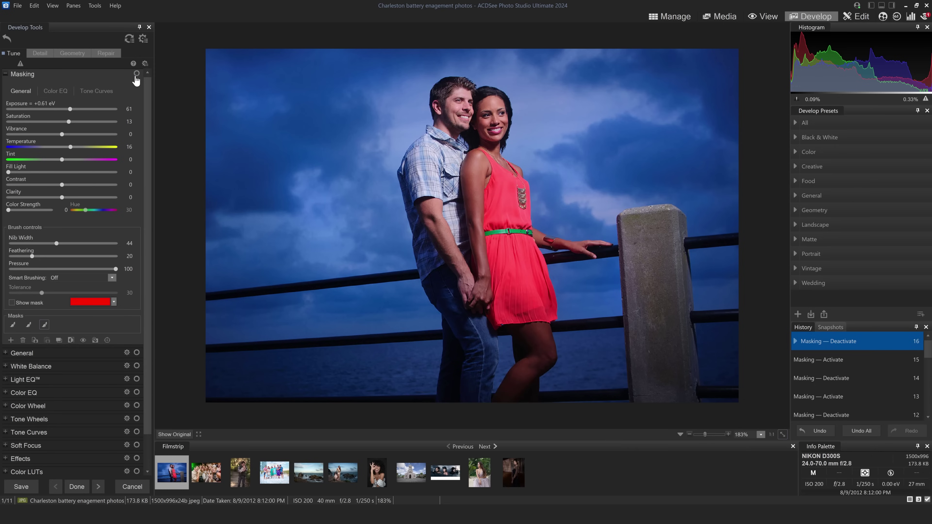
pyautogui.click(136, 76)
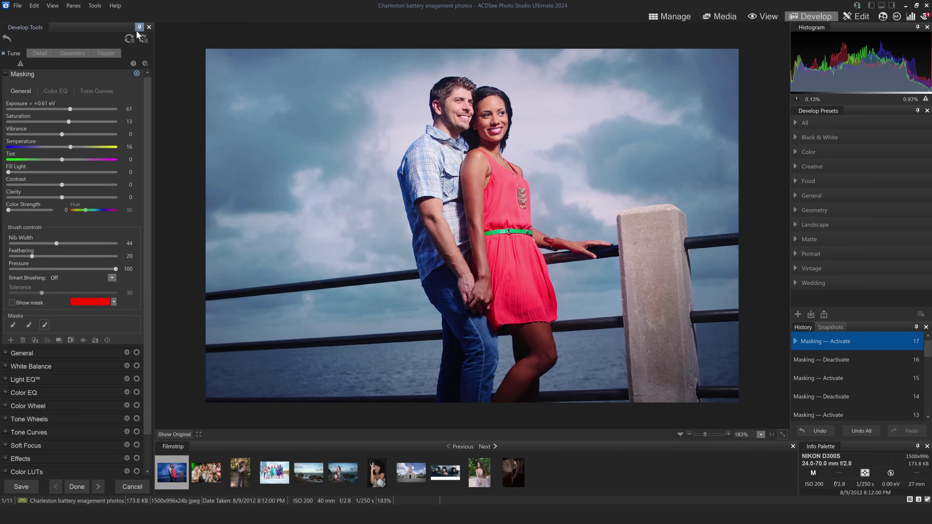
pyautogui.click(136, 74)
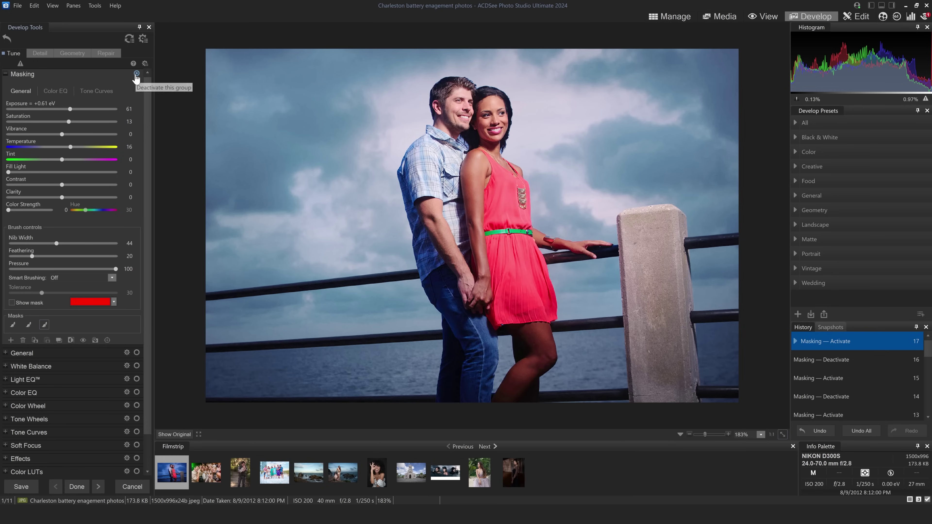
pyautogui.click(136, 74)
pyautogui.click(136, 74)
pyautogui.click(136, 73)
pyautogui.click(136, 74)
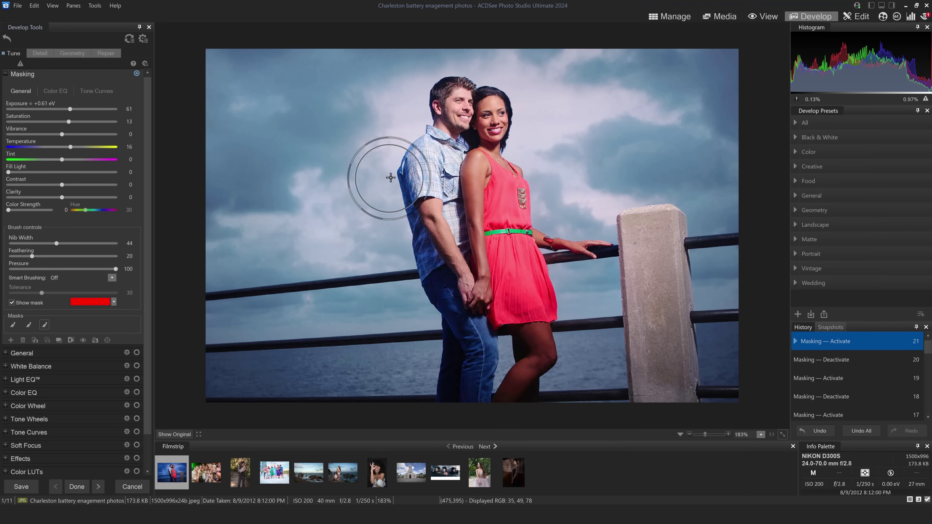
# Step: Brush over areas around the couple on the subject mask, and position a linear gradient mask across the photo
pyautogui.moveTo(520, 135)
pyautogui.mouseDown()
pyautogui.moveTo(609, 121)
pyautogui.moveTo(572, 137)
pyautogui.mouseUp()
pyautogui.moveTo(405, 203)
pyautogui.mouseDown()
pyautogui.moveTo(307, 136)
pyautogui.moveTo(308, 222)
pyautogui.moveTo(364, 260)
pyautogui.moveTo(422, 264)
pyautogui.mouseUp()
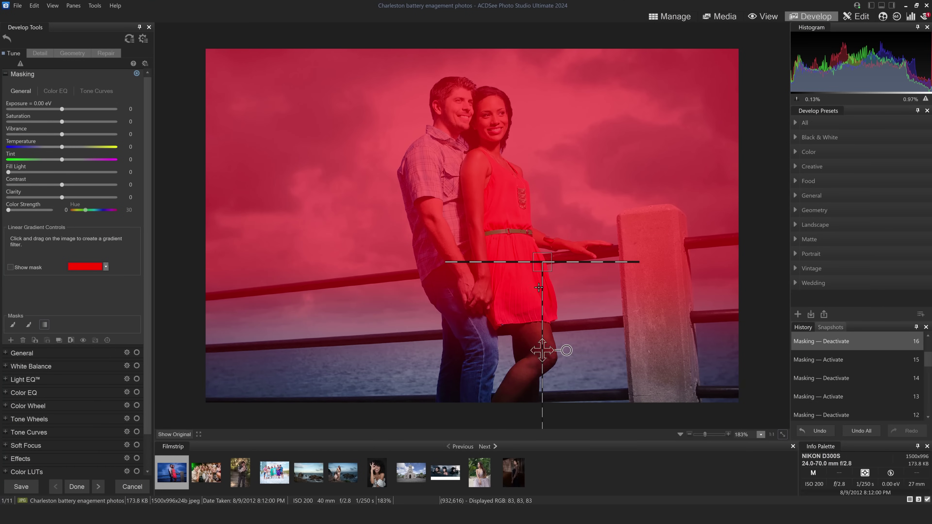
pyautogui.moveTo(529, 263); pyautogui.dragTo(508, 233)
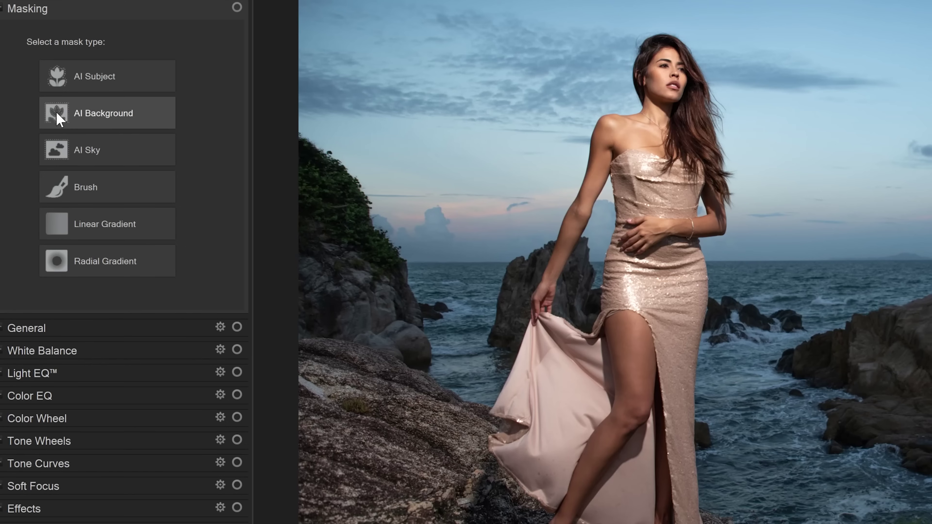
# Step: Add an AI Sky mask to the seaside portrait, set its exposure to -103, cool the temperature and shift the tint toward magenta
pyautogui.click(92, 151)
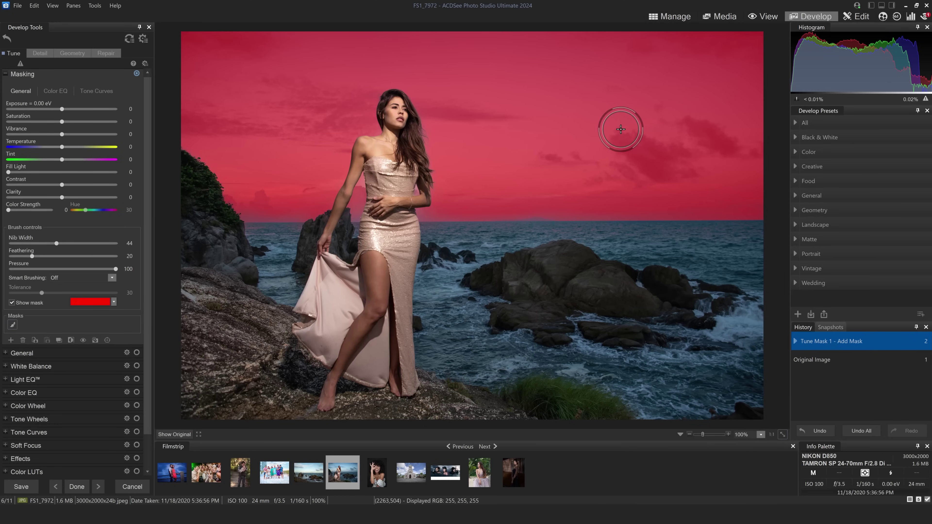
pyautogui.moveTo(62, 109)
pyautogui.mouseDown()
pyautogui.moveTo(70, 109)
pyautogui.moveTo(48, 110)
pyautogui.mouseUp()
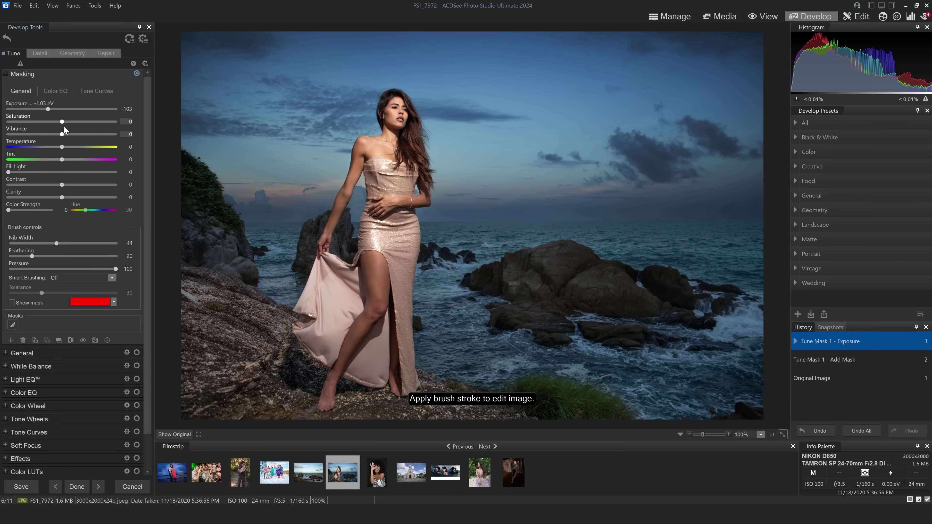
pyautogui.moveTo(65, 148); pyautogui.dragTo(39, 146)
pyautogui.moveTo(62, 159); pyautogui.dragTo(76, 162)
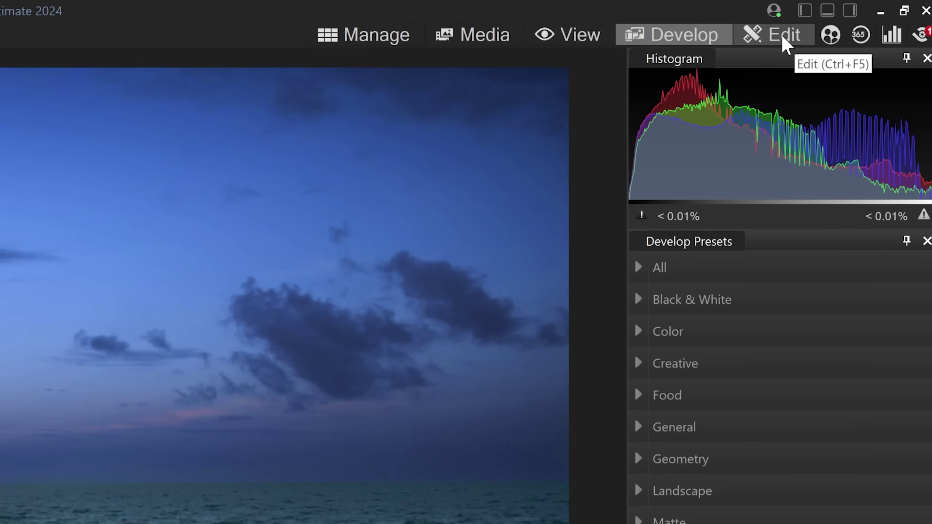
# Step: In Edit mode, add an Exposure adjustment layer with exposure 35 and contrast 30
pyautogui.click(782, 36)
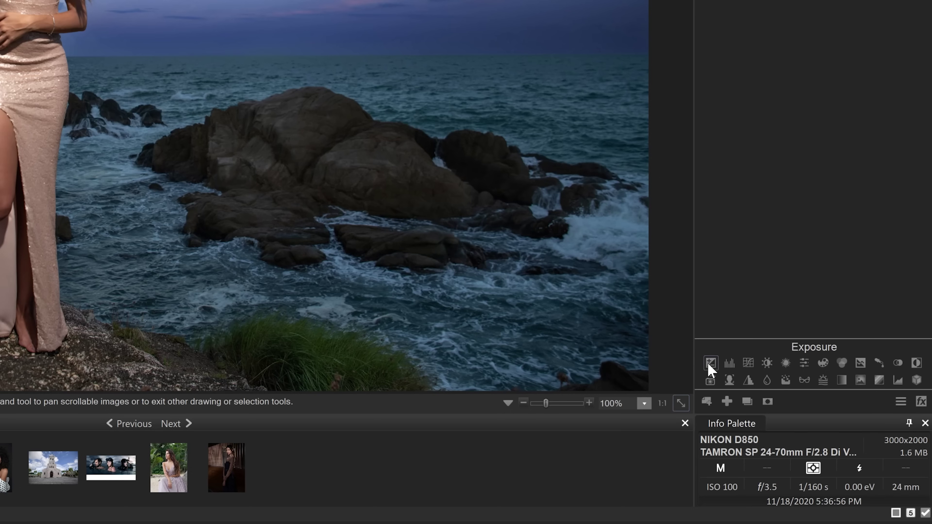
pyautogui.click(710, 364)
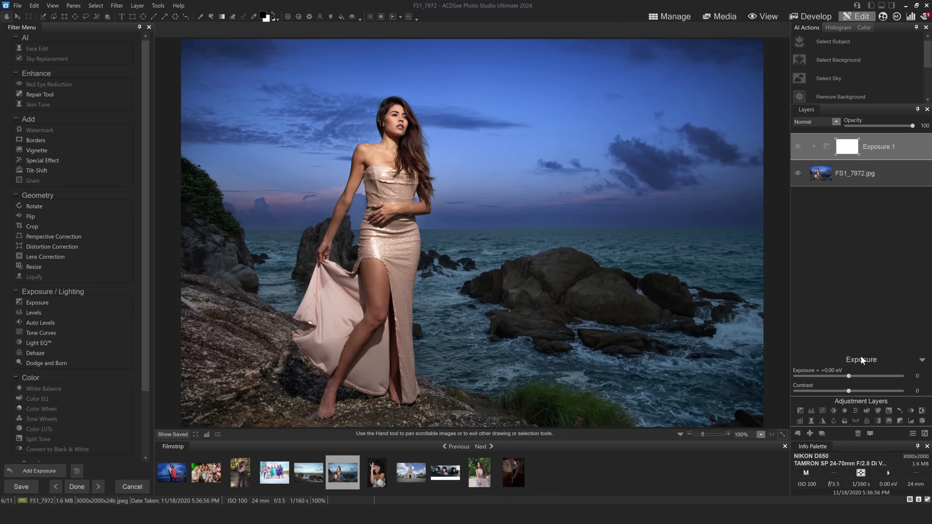
pyautogui.moveTo(793, 305); pyautogui.dragTo(836, 307)
pyautogui.moveTo(875, 379)
pyautogui.mouseDown()
pyautogui.moveTo(860, 391)
pyautogui.moveTo(870, 392)
pyautogui.mouseUp()
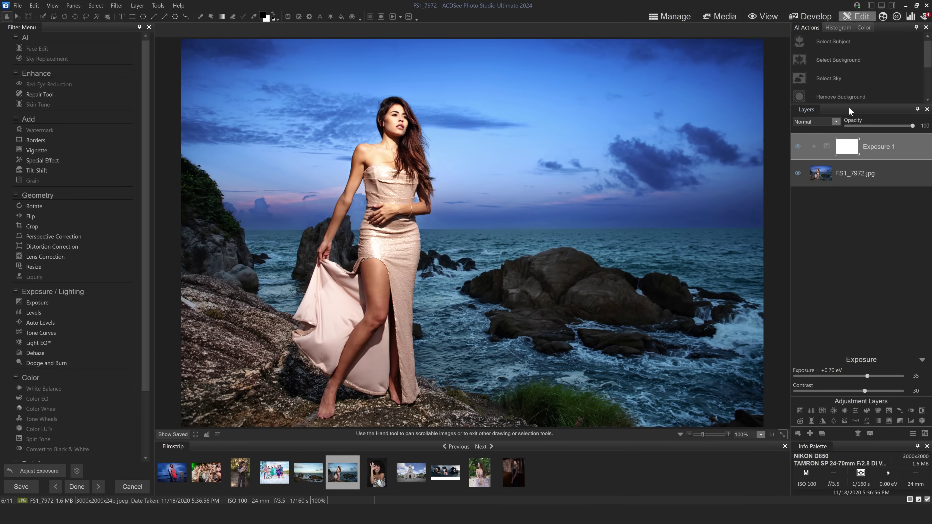
# Step: Brush black over the woman and part of the sky on the Exposure layer's mask, and lower the brush opacity
pyautogui.press('b')
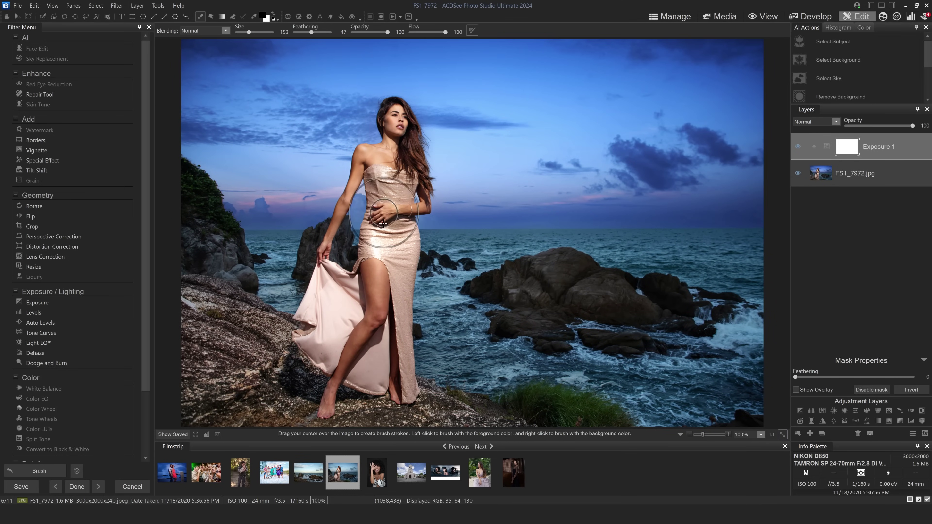
pyautogui.moveTo(384, 197)
pyautogui.mouseDown()
pyautogui.moveTo(363, 257)
pyautogui.moveTo(370, 349)
pyautogui.moveTo(288, 305)
pyautogui.mouseUp()
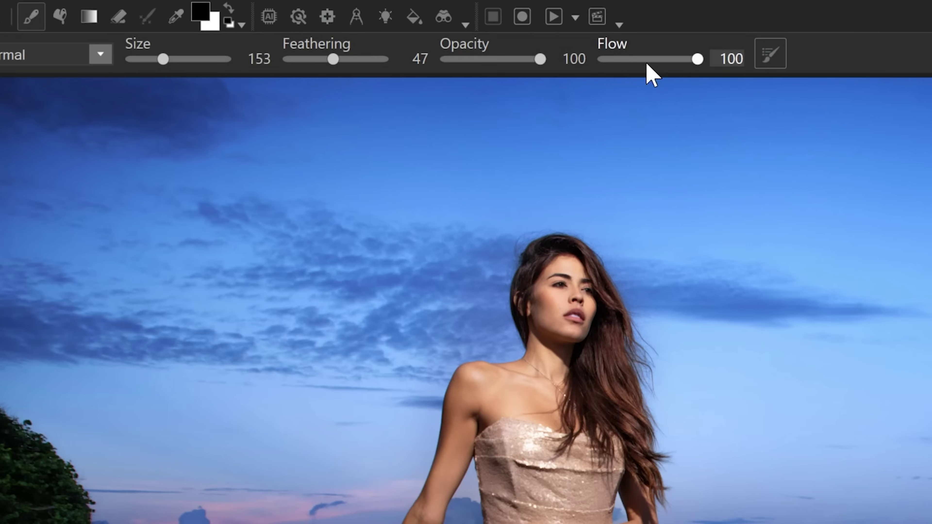
pyautogui.click(512, 58)
pyautogui.moveTo(511, 60); pyautogui.dragTo(566, 67)
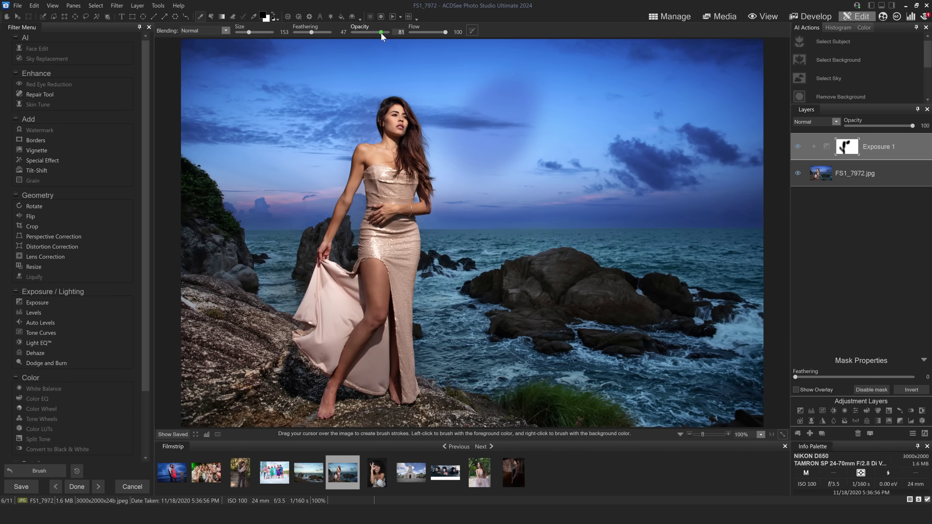
pyautogui.click(359, 35)
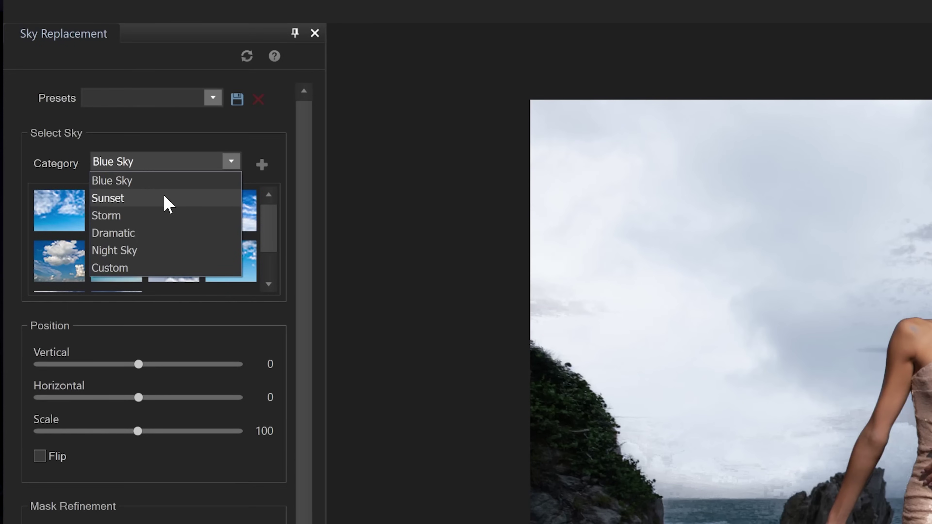
# Step: Choose the Sunset category for the replacement sky
pyautogui.click(164, 199)
pyautogui.click(161, 167)
pyautogui.click(162, 168)
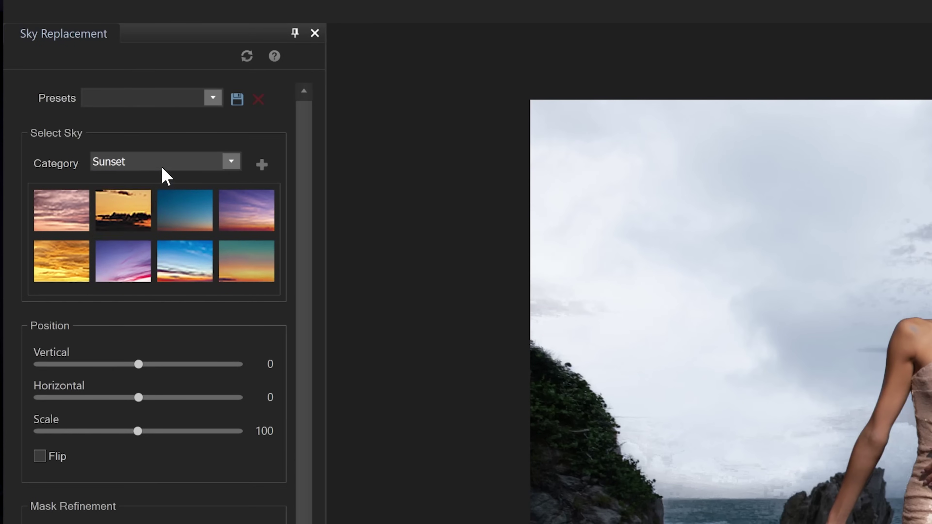
# Step: Try the orange, purple and blue Sunset skies as replacements behind the woman by the sea
pyautogui.click(138, 206)
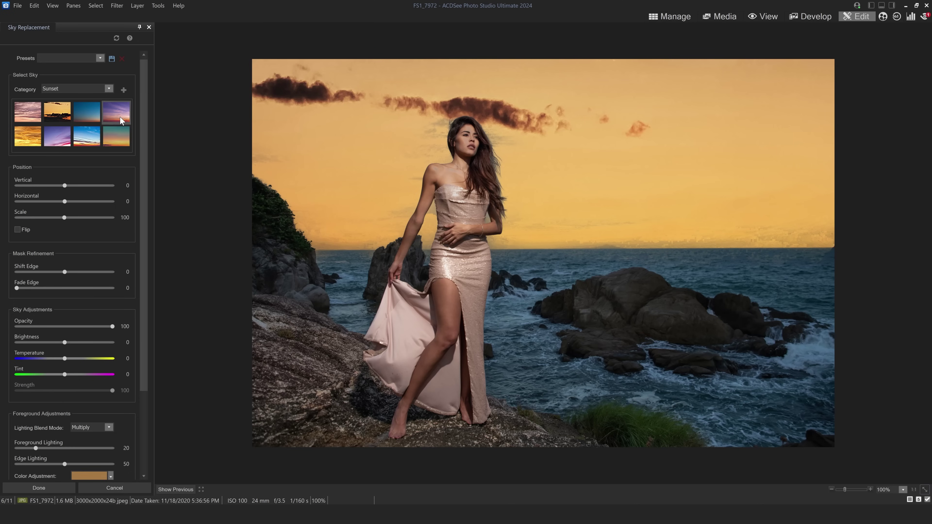
pyautogui.click(252, 218)
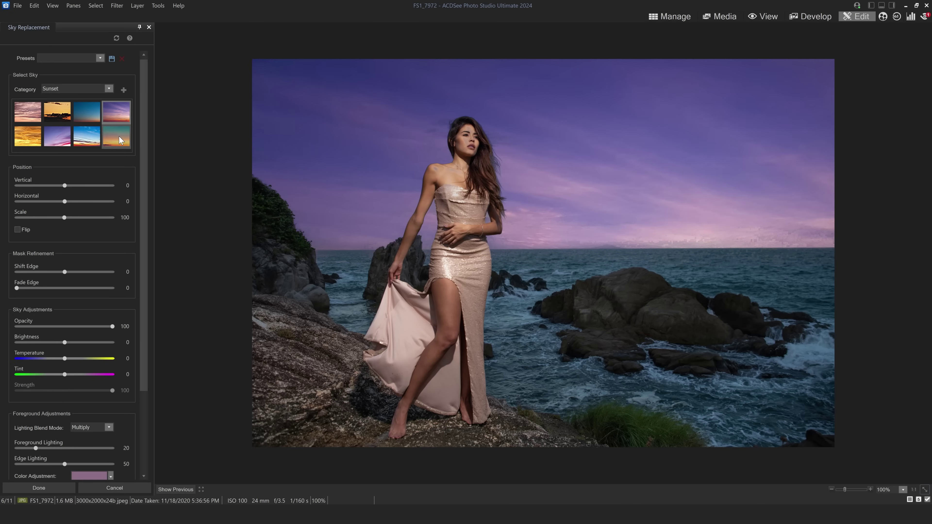
pyautogui.click(120, 141)
# Step: Switch the sky category to Custom and try several of its skies, including a purple, a stormy grey and a blue cumulus one
pyautogui.click(109, 89)
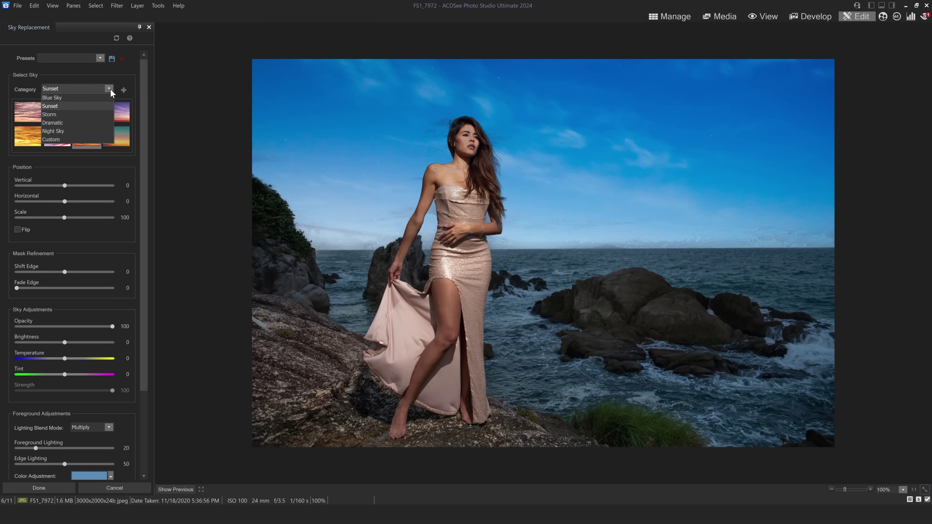
pyautogui.click(76, 140)
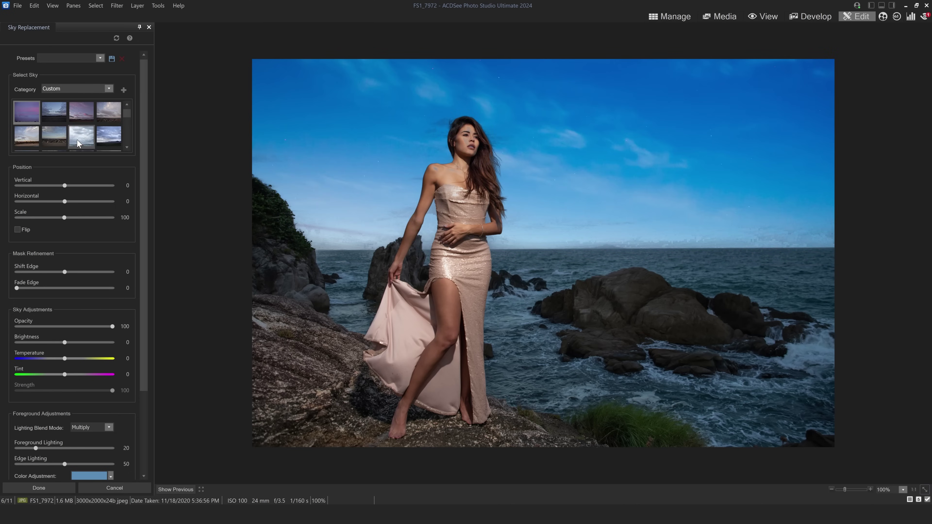
pyautogui.click(124, 91)
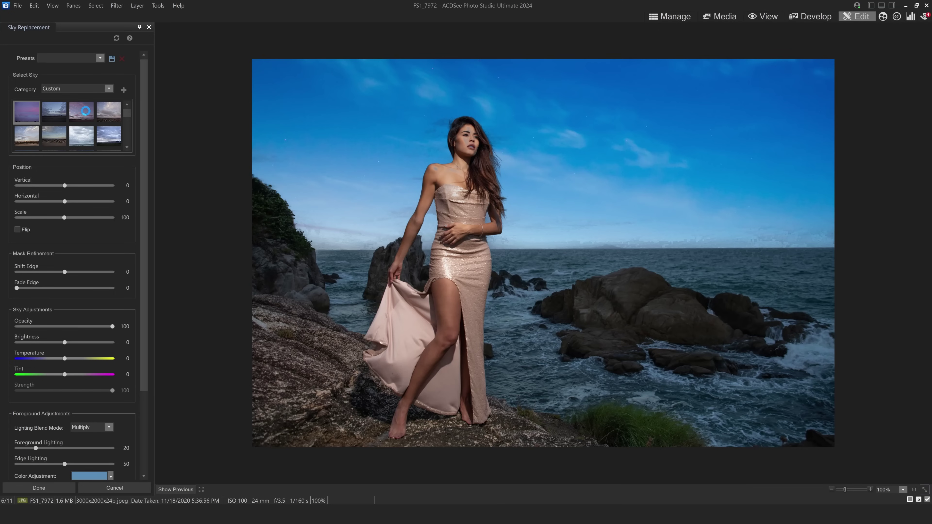
pyautogui.scroll(-2, 106, 121)
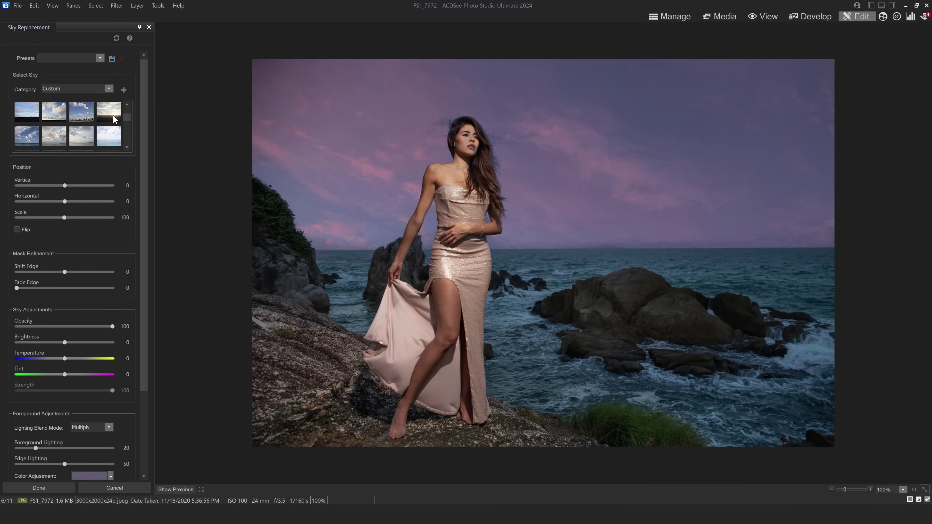
pyautogui.click(82, 145)
pyautogui.scroll(-1, 82, 144)
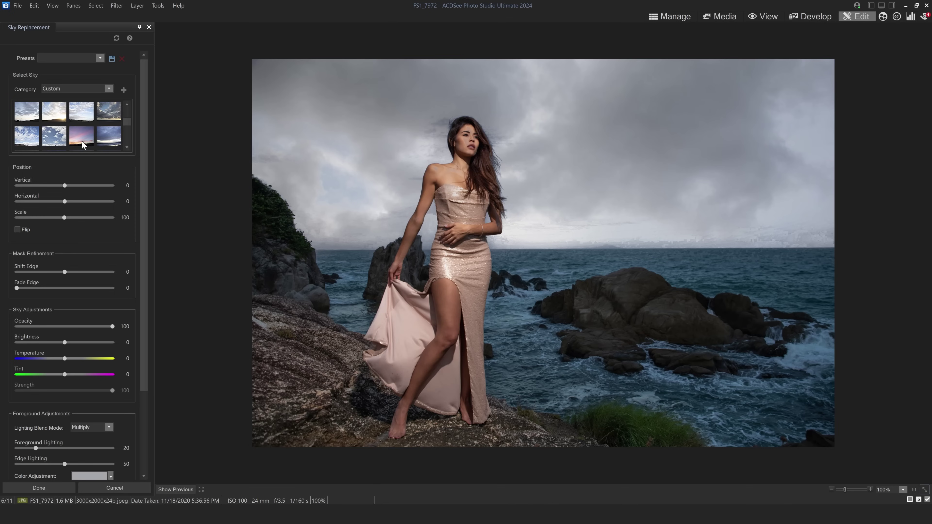
pyautogui.scroll(-1, 82, 144)
pyautogui.scroll(-1, 82, 144)
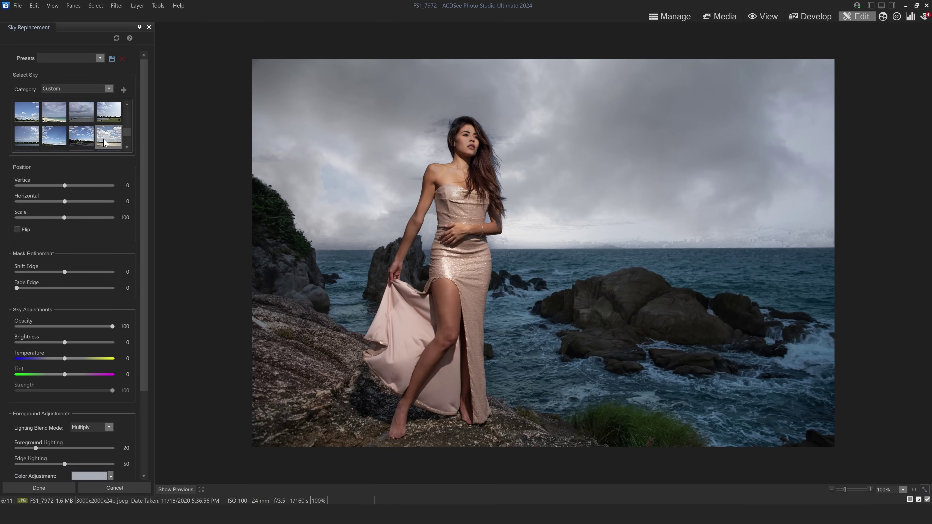
pyautogui.click(87, 137)
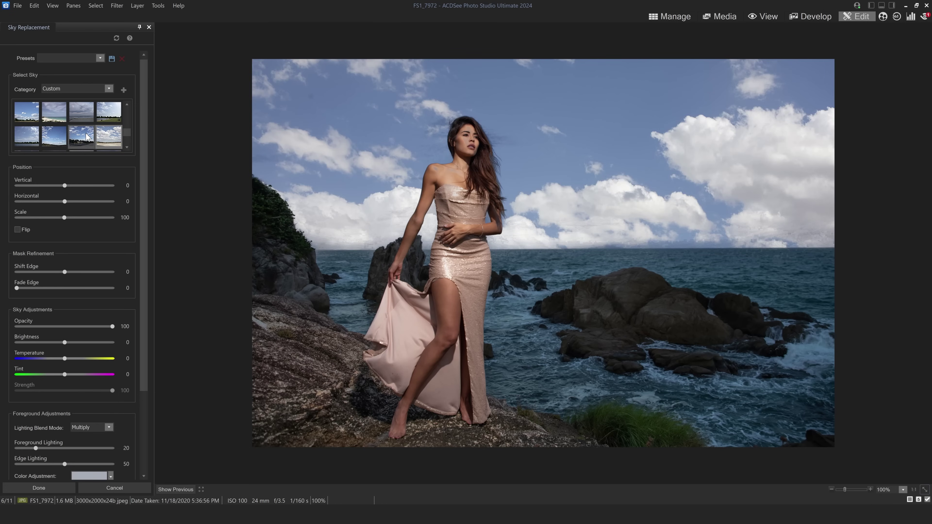
# Step: Apply the custom sky with soft grey and warm-tinted clouds, setting its scale to 80 and vertical position to 37
pyautogui.scroll(1, 87, 137)
pyautogui.click(65, 120)
pyautogui.moveTo(61, 217); pyautogui.dragTo(54, 217)
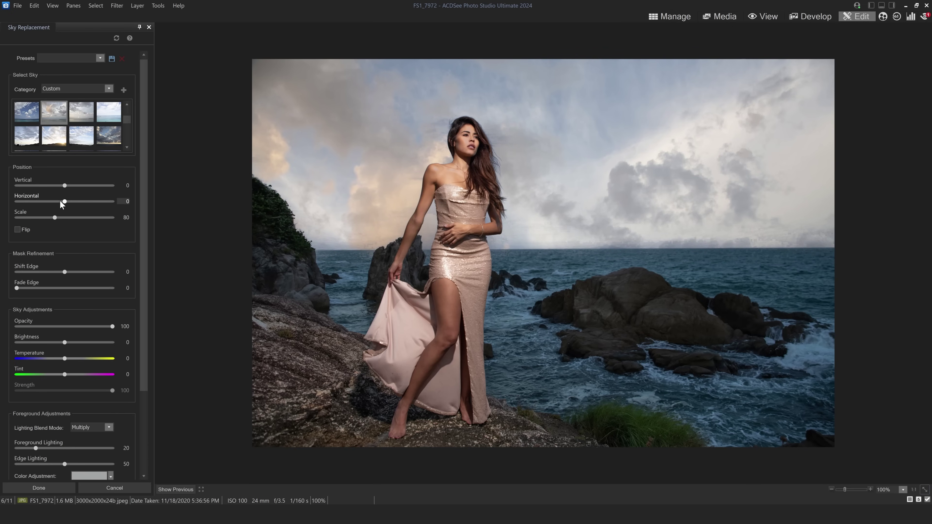
pyautogui.moveTo(65, 185)
pyautogui.mouseDown()
pyautogui.moveTo(48, 184)
pyautogui.moveTo(83, 185)
pyautogui.mouseUp()
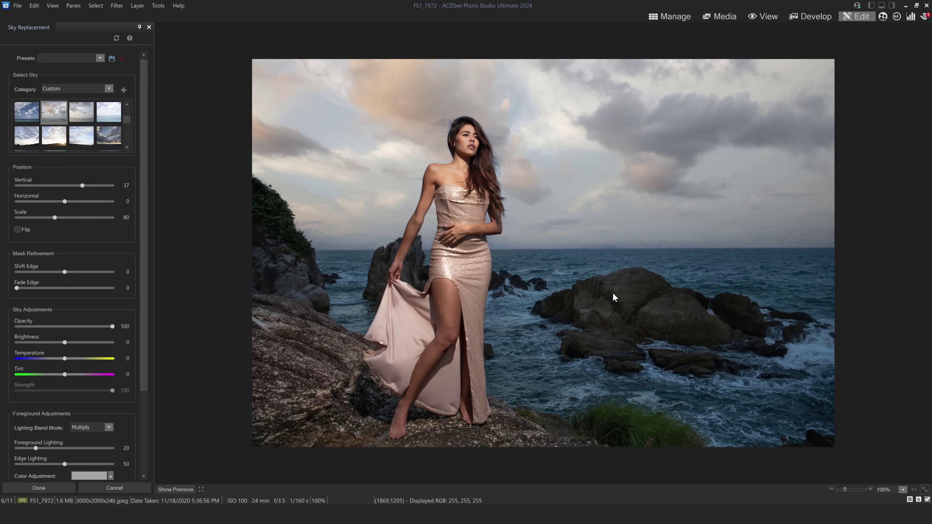
# Step: Try a warmer temperature of 29 on the replacement sky, and set it to a cooler -40
pyautogui.click(66, 358)
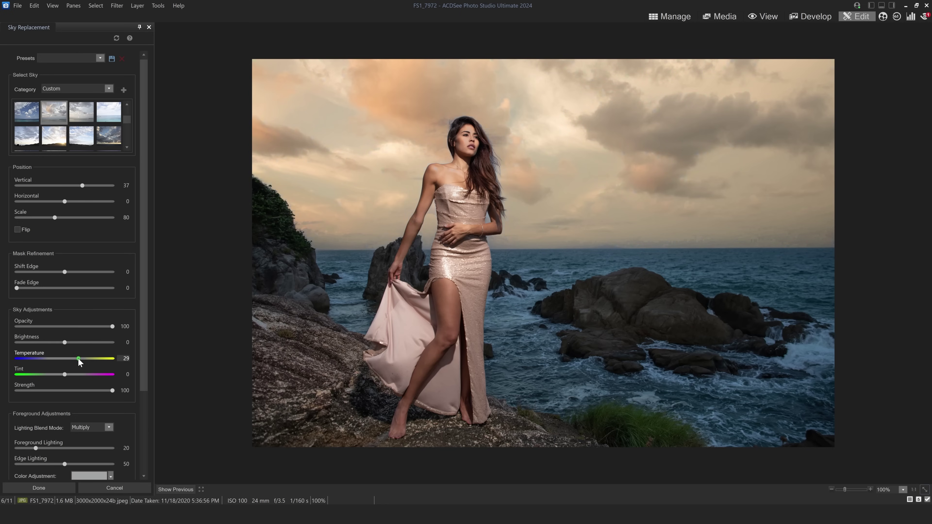
pyautogui.moveTo(54, 353); pyautogui.dragTo(51, 354)
pyautogui.moveTo(48, 358); pyautogui.dragTo(45, 358)
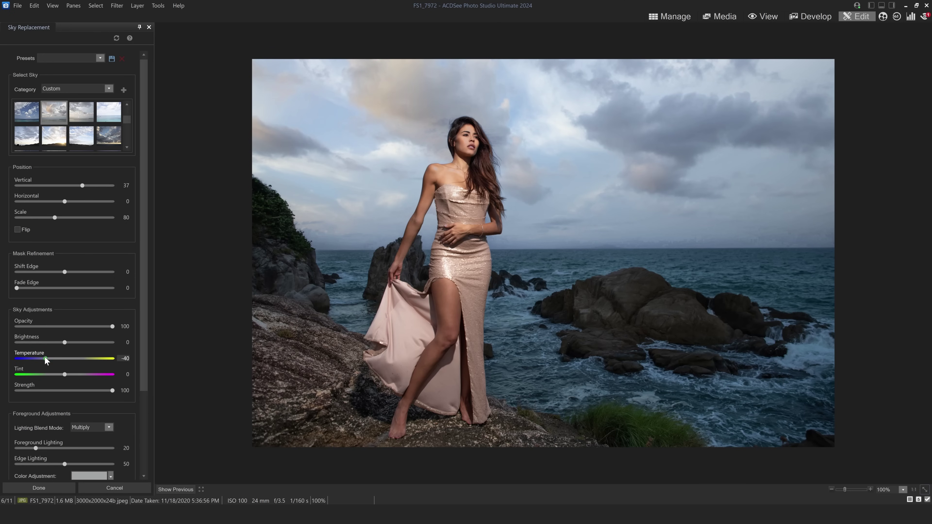
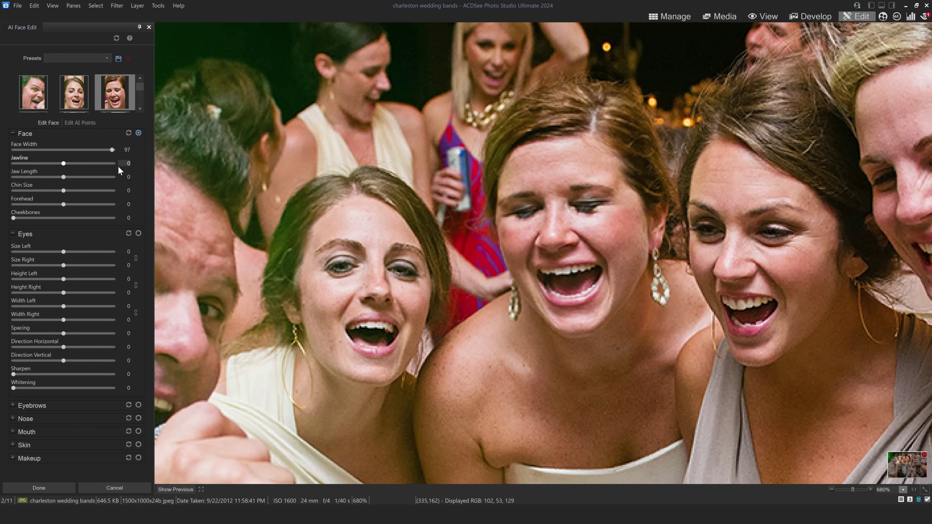
# Step: In AI Face Edit, set the selected laughing woman's jaw length to 32 and forehead to 89, and increase her eye size
pyautogui.moveTo(73, 177); pyautogui.dragTo(108, 204)
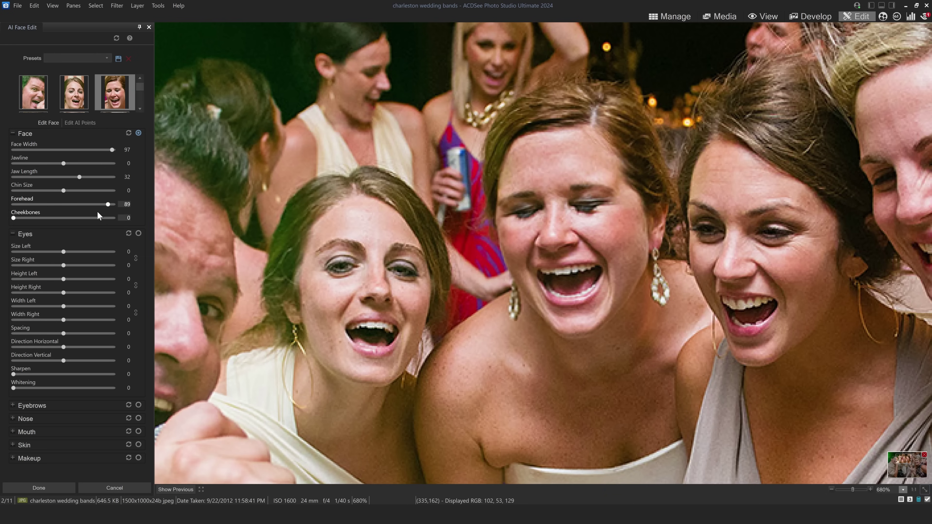
pyautogui.moveTo(84, 257); pyautogui.dragTo(80, 257)
pyautogui.click(13, 446)
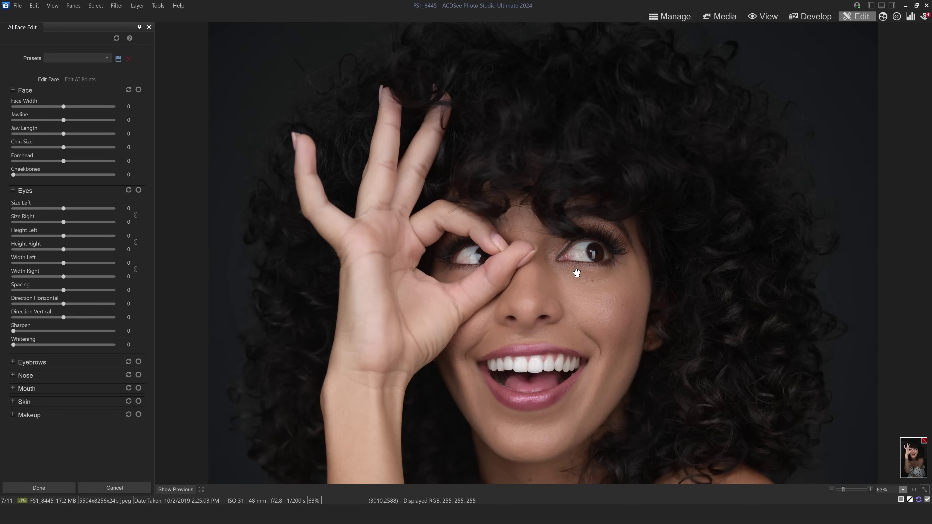
# Step: Adjust the size of both eyes on the curly-haired woman's portrait, trying 63 first
pyautogui.moveTo(64, 209); pyautogui.dragTo(101, 208)
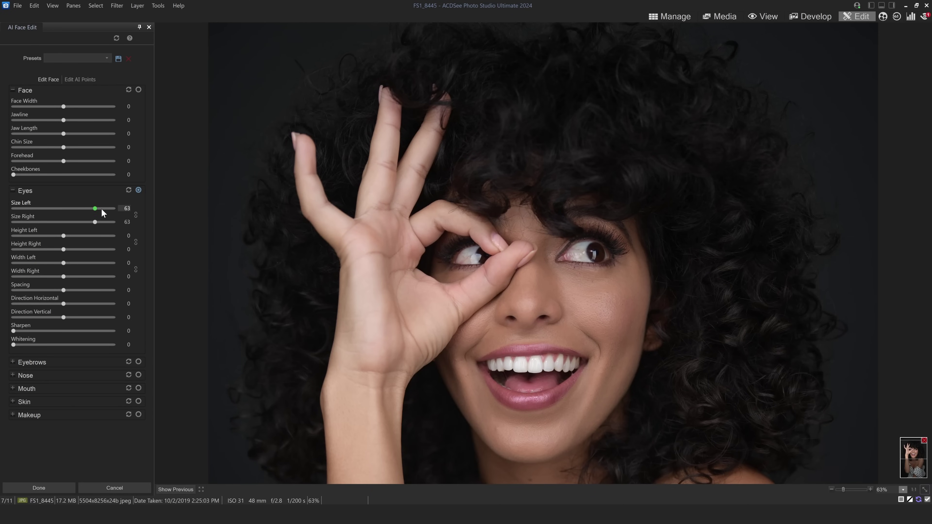
pyautogui.moveTo(36, 212); pyautogui.dragTo(67, 208)
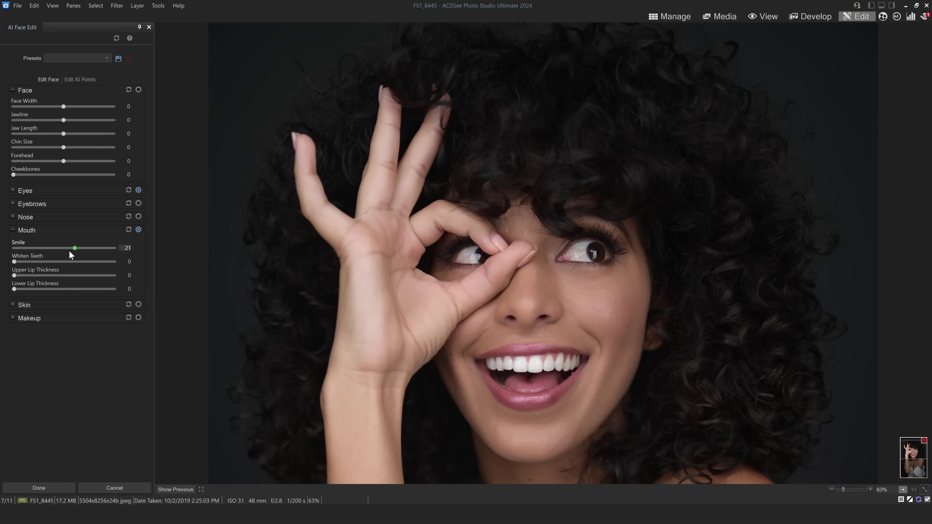
# Step: Set the mouth's smile to 80, teeth whitening to 79, upper lip thickness to 100 and lower lip thickness to 41
pyautogui.moveTo(61, 259); pyautogui.dragTo(32, 271)
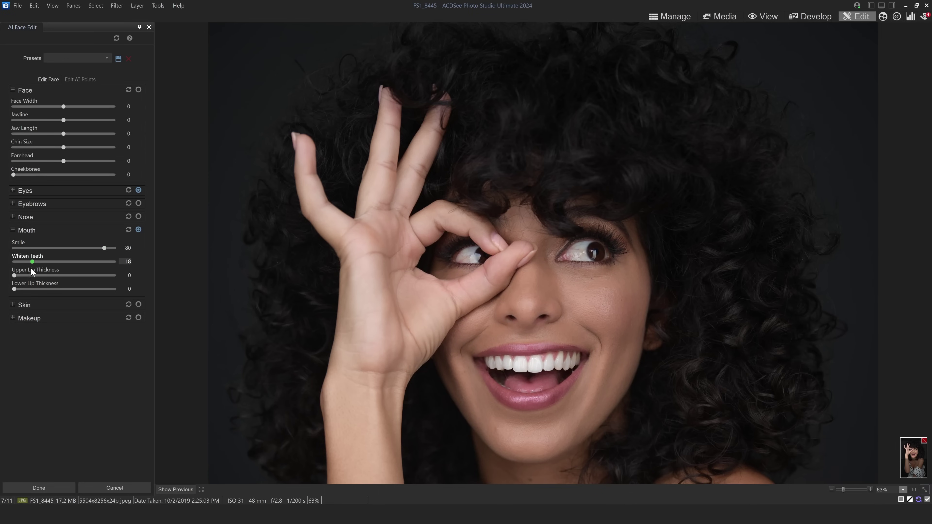
pyautogui.moveTo(92, 269); pyautogui.dragTo(117, 272)
pyautogui.moveTo(69, 289); pyautogui.dragTo(55, 289)
# Step: Retouch the skin with wrinkle smoothing 30 on both sides, smoothing 16 and glow 48
pyautogui.click(43, 307)
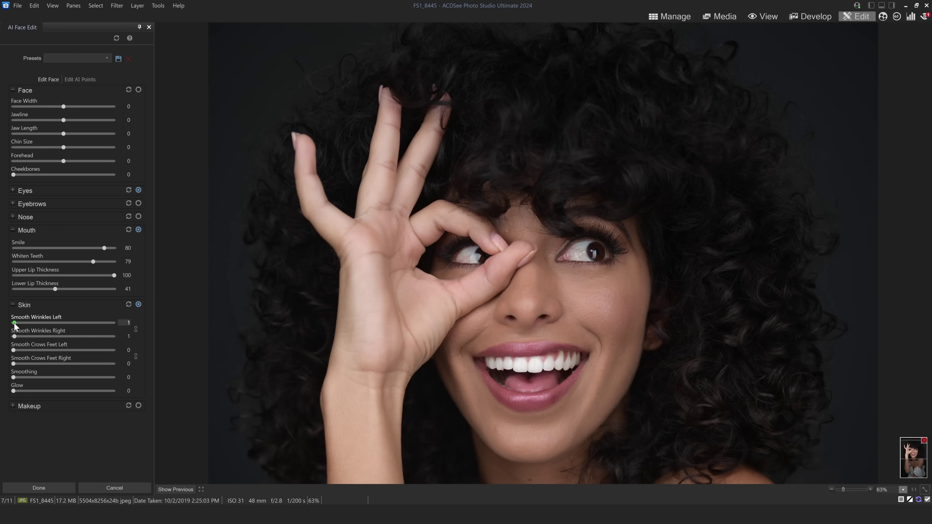
pyautogui.moveTo(62, 323); pyautogui.dragTo(44, 324)
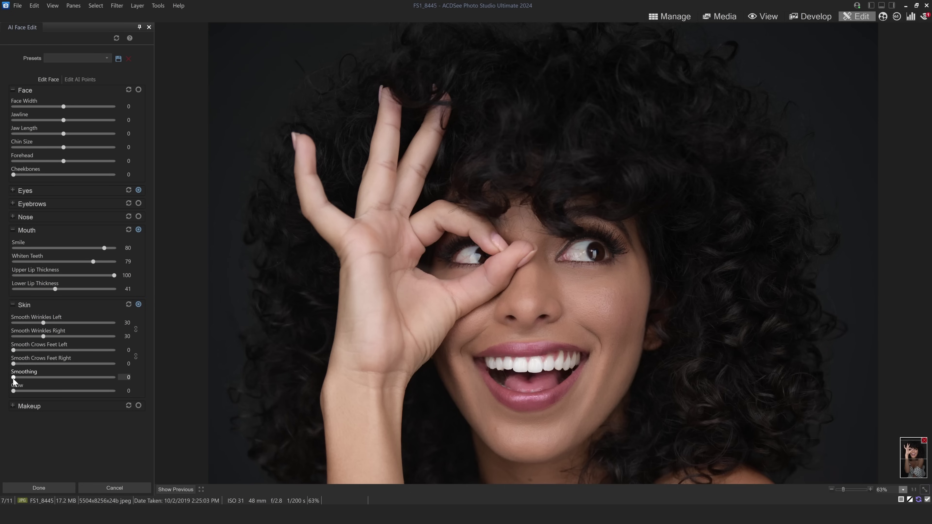
pyautogui.moveTo(84, 363); pyautogui.dragTo(93, 371)
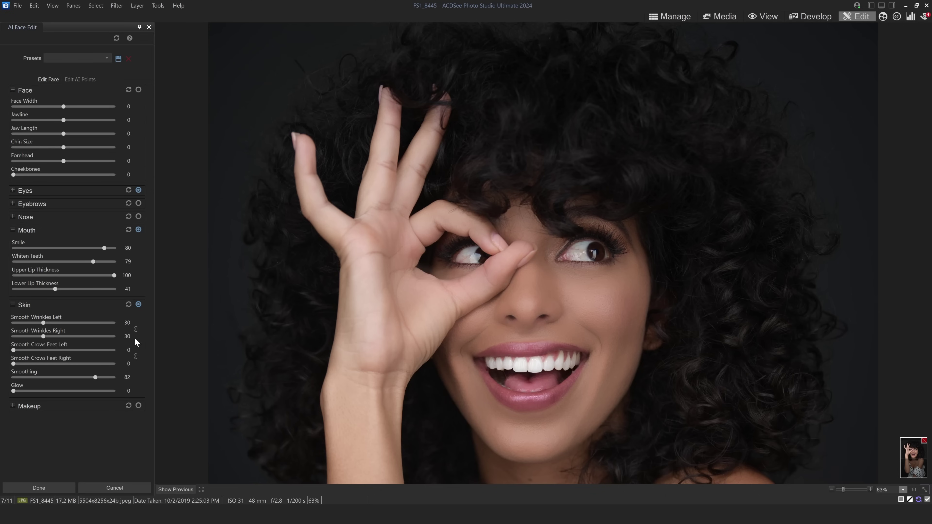
pyautogui.moveTo(30, 378); pyautogui.dragTo(29, 378)
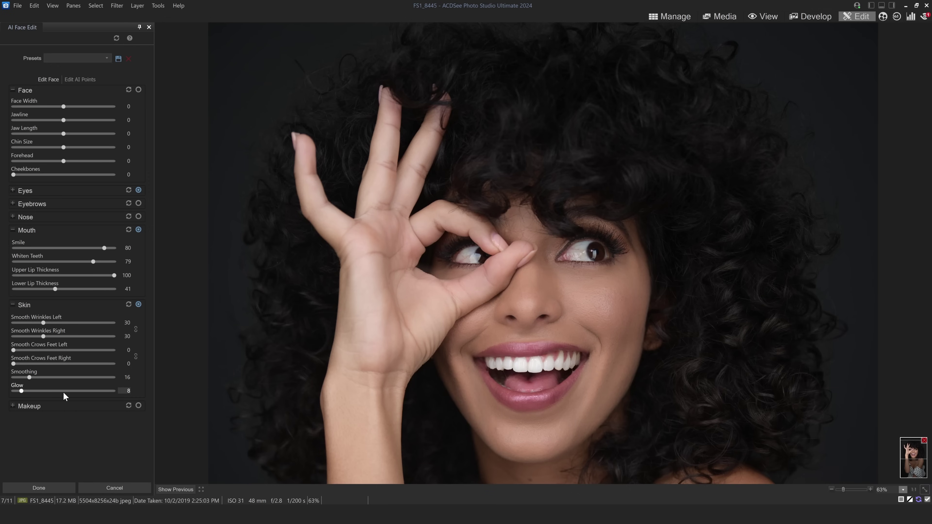
pyautogui.moveTo(93, 388); pyautogui.dragTo(74, 391)
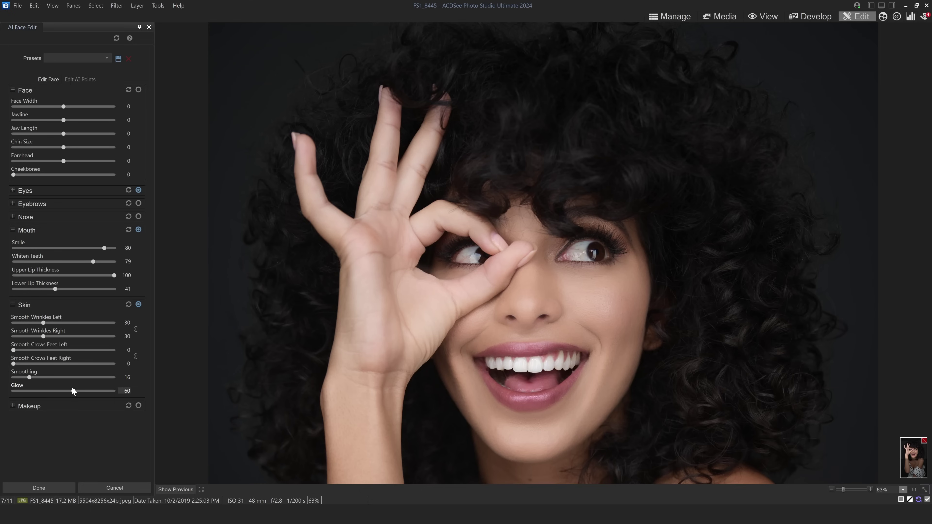
pyautogui.moveTo(68, 396); pyautogui.dragTo(59, 391)
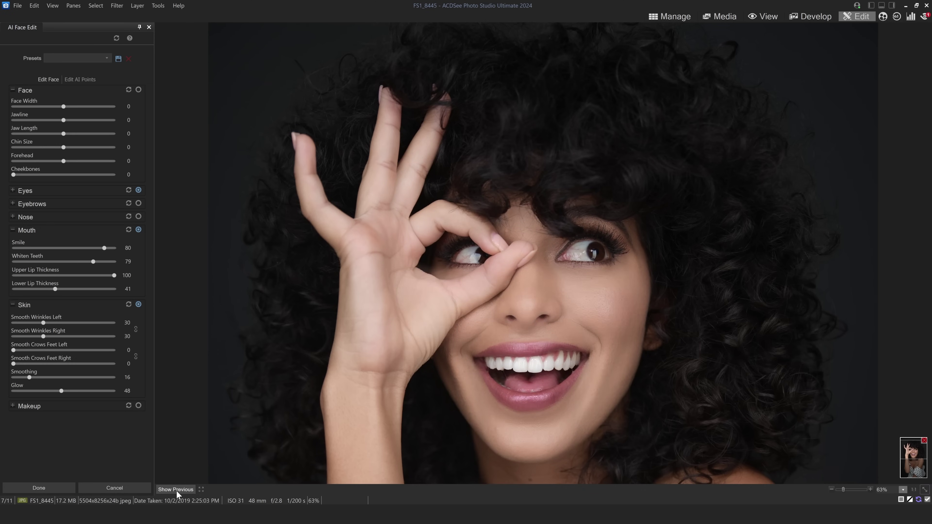
# Step: Compare the edited face repeatedly with the previous version of the portrait
pyautogui.click(177, 490)
pyautogui.click(176, 489)
pyautogui.click(177, 488)
pyautogui.click(177, 490)
pyautogui.click(176, 490)
pyautogui.click(176, 490)
pyautogui.click(177, 489)
pyautogui.click(177, 488)
pyautogui.click(176, 488)
pyautogui.click(176, 489)
pyautogui.click(176, 488)
pyautogui.click(177, 488)
pyautogui.click(178, 487)
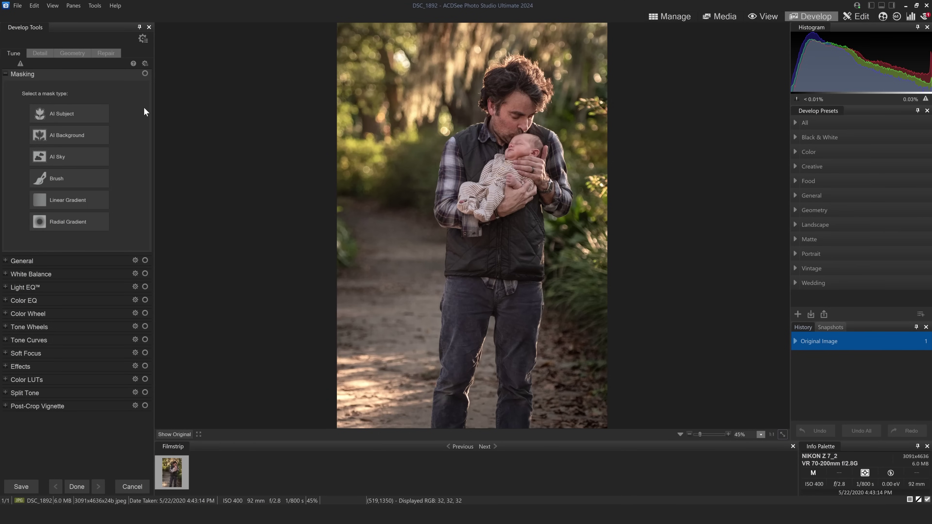
# Step: Add an AI Background mask to the photo of the man holding a baby, hide the mask overlay and set its exposure to 65
pyautogui.click(69, 142)
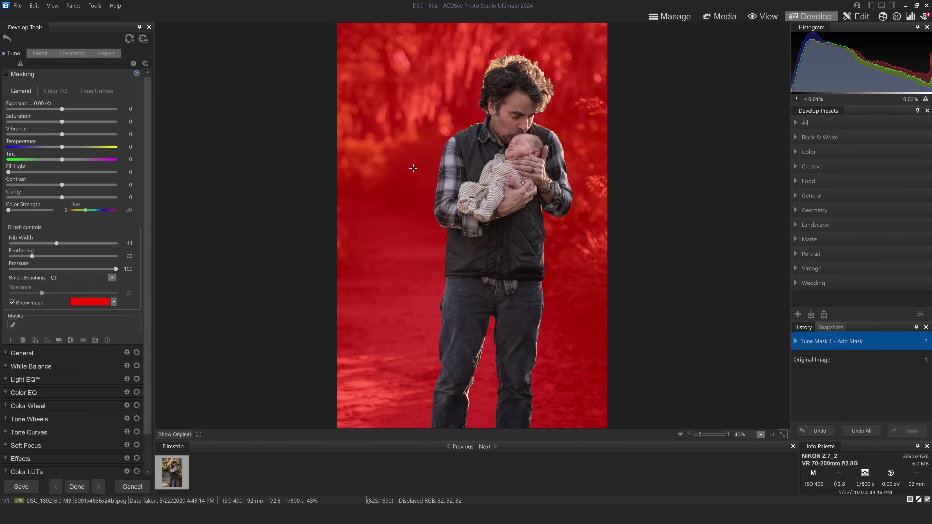
pyautogui.click(29, 303)
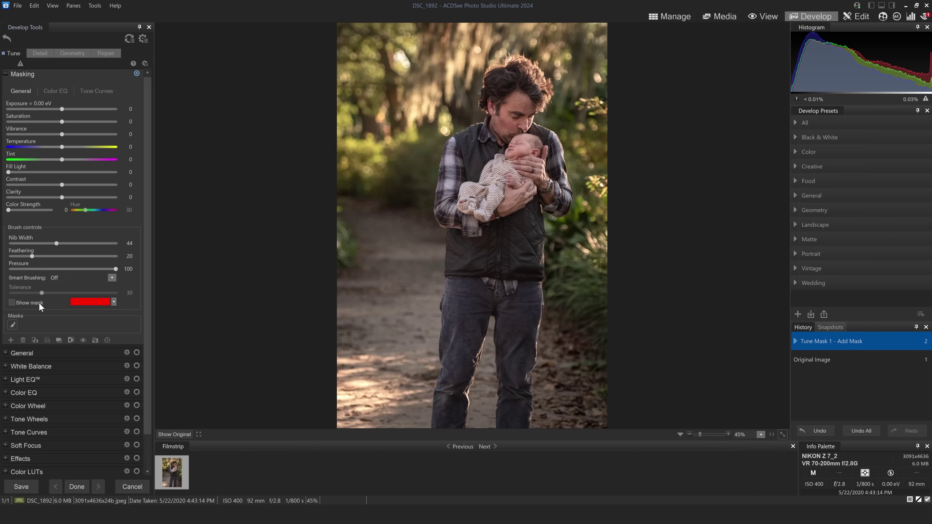
pyautogui.moveTo(62, 109); pyautogui.dragTo(50, 109)
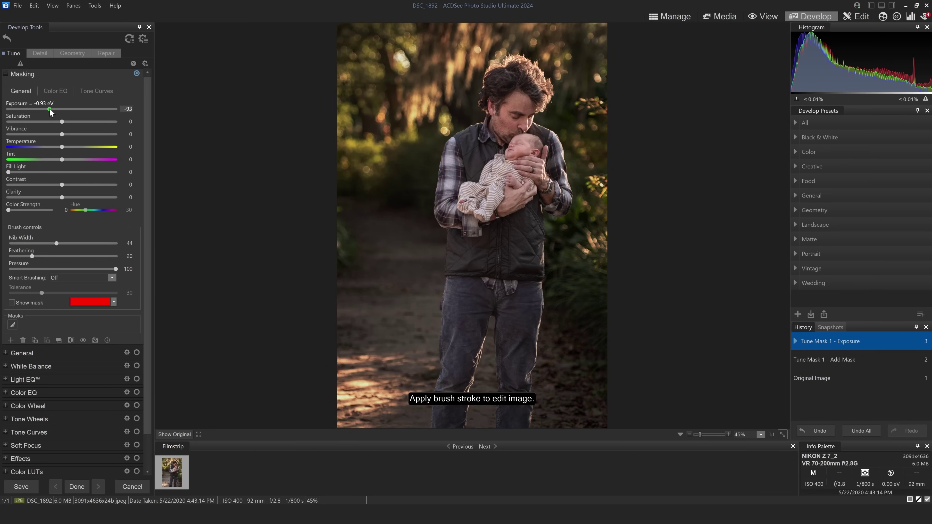
pyautogui.moveTo(49, 108); pyautogui.dragTo(70, 109)
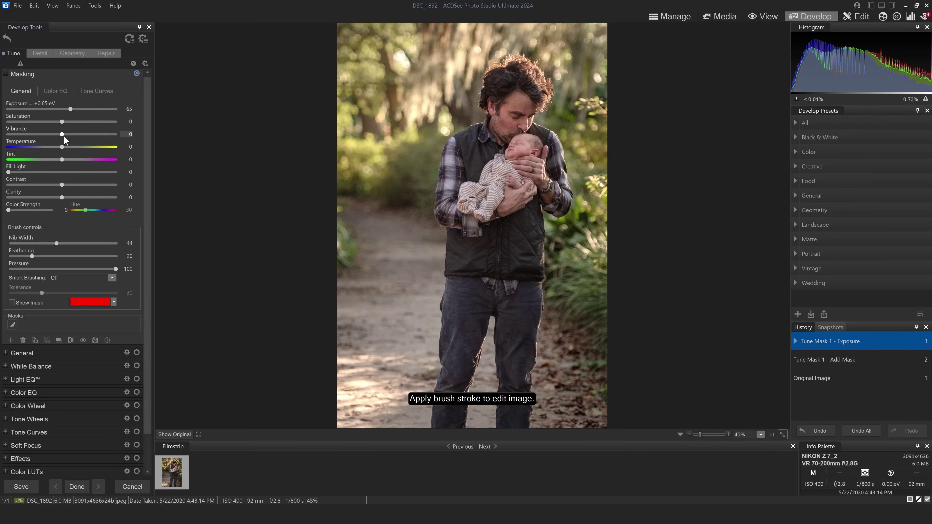
# Step: Set the background mask's temperature to -10, tint to -8, clarity to -33, contrast to 9 and fill light to 26
pyautogui.moveTo(63, 146)
pyautogui.mouseDown()
pyautogui.moveTo(85, 147)
pyautogui.moveTo(57, 148)
pyautogui.mouseUp()
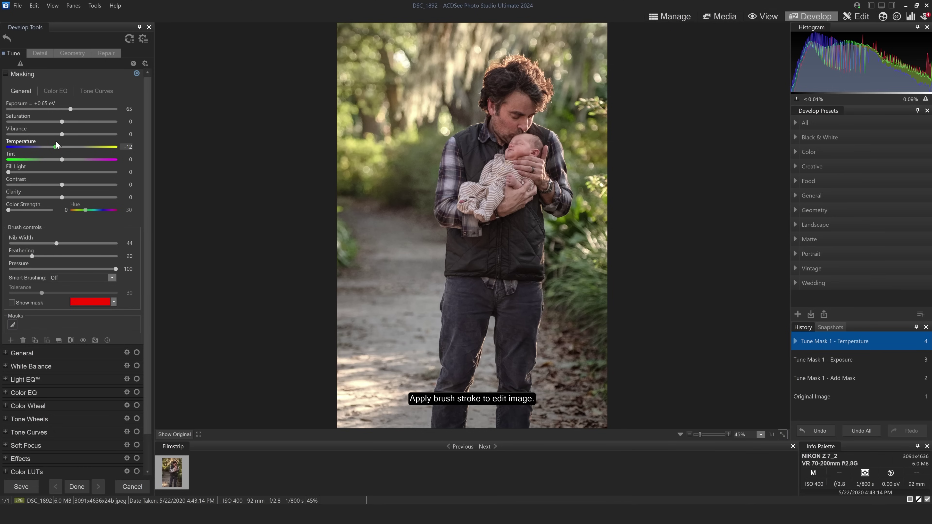
pyautogui.moveTo(62, 159)
pyautogui.mouseDown()
pyautogui.moveTo(80, 155)
pyautogui.moveTo(57, 161)
pyautogui.mouseUp()
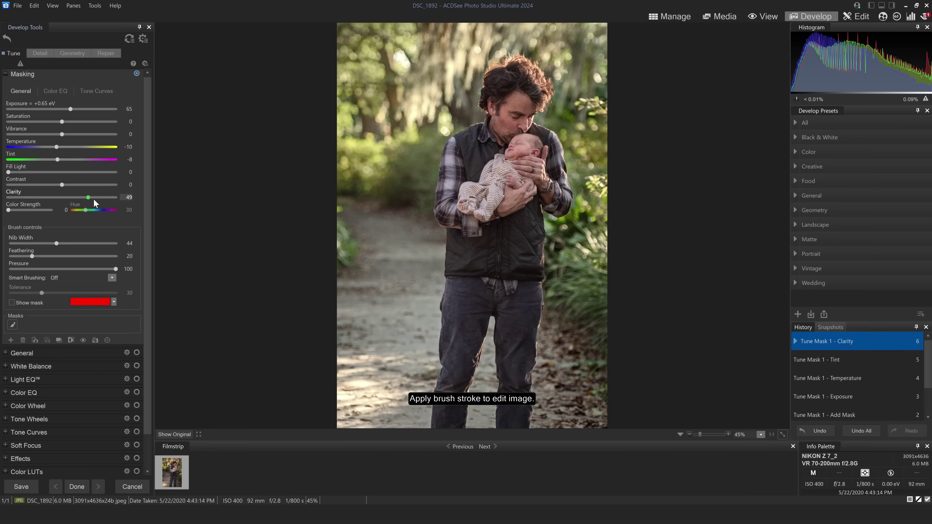
pyautogui.moveTo(93, 199)
pyautogui.mouseDown()
pyautogui.moveTo(112, 202)
pyautogui.moveTo(35, 197)
pyautogui.moveTo(73, 208)
pyautogui.moveTo(50, 204)
pyautogui.mouseUp()
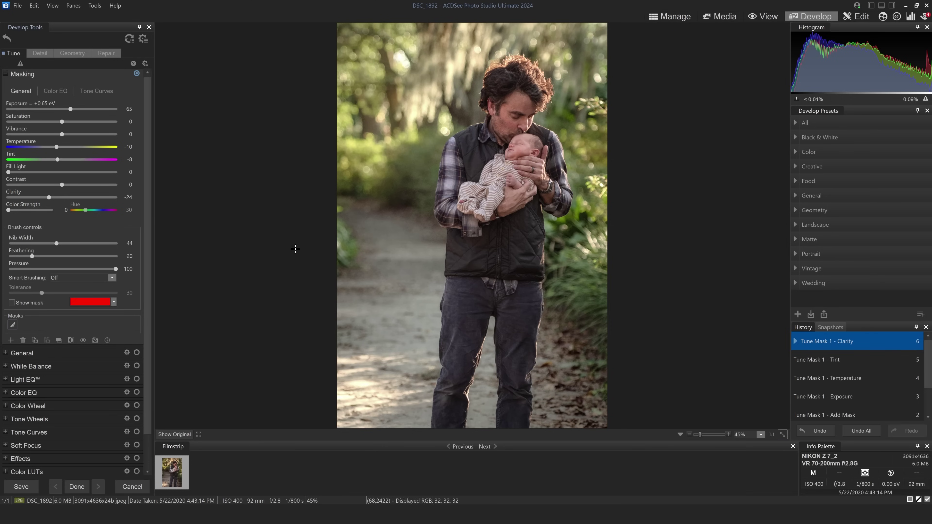
pyautogui.moveTo(49, 197); pyautogui.dragTo(45, 197)
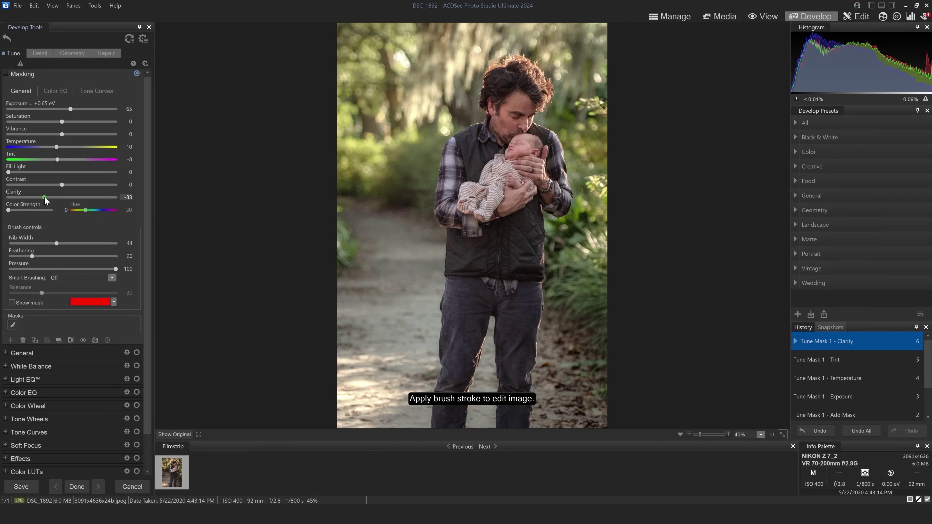
pyautogui.moveTo(65, 185); pyautogui.dragTo(37, 174)
pyautogui.click(47, 174)
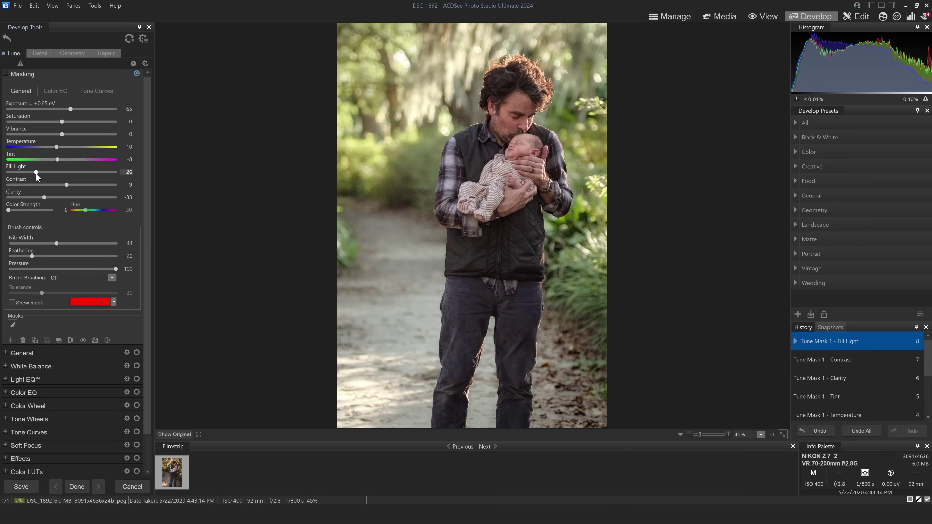
# Step: Add a second mask with AI subject selection for the man and baby, and briefly check its overlay
pyautogui.click(10, 340)
pyautogui.click(11, 340)
pyautogui.click(10, 340)
pyautogui.click(37, 344)
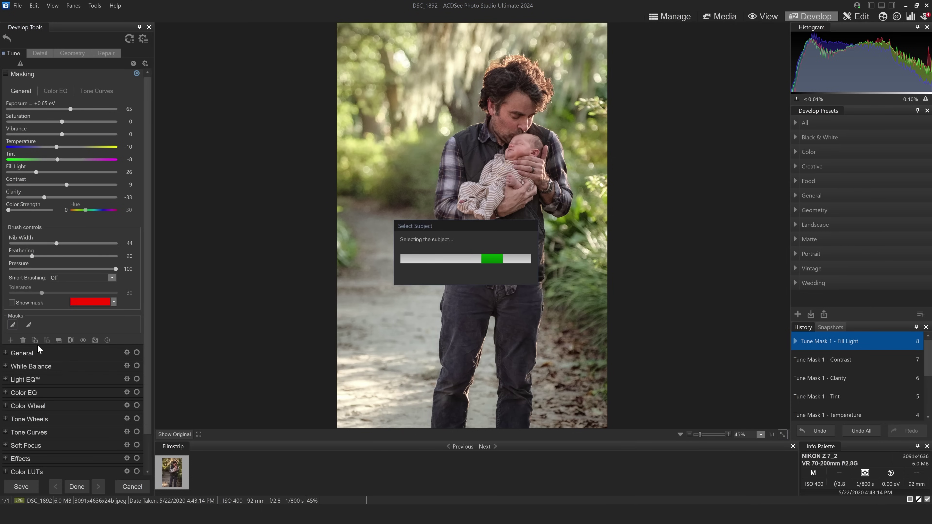
pyautogui.click(41, 302)
pyautogui.click(41, 302)
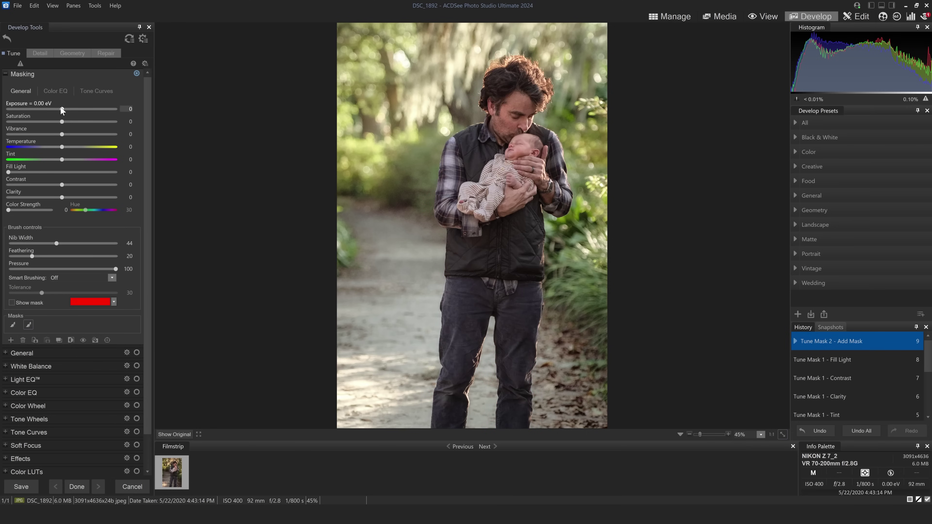
# Step: Set the subject mask's exposure to 19, saturation to 21, temperature to -5 and tint to 7
pyautogui.moveTo(61, 109); pyautogui.dragTo(64, 108)
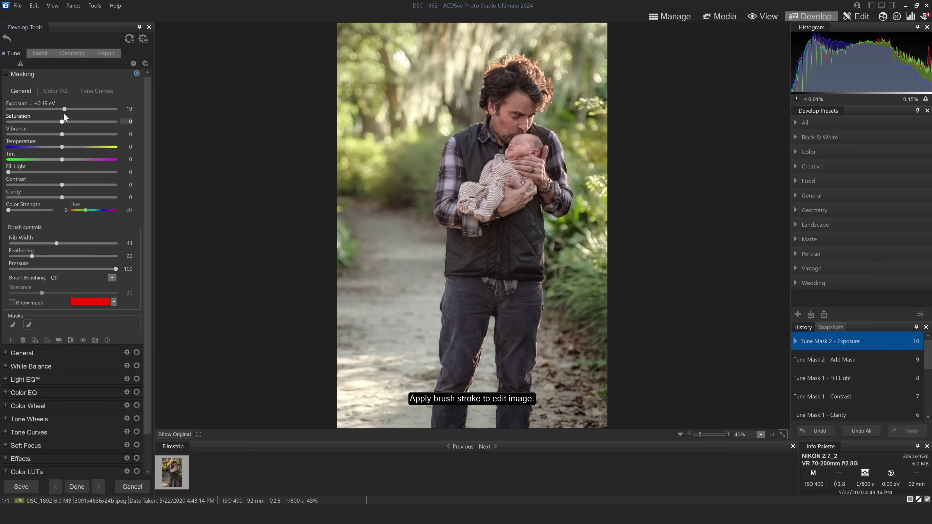
pyautogui.moveTo(62, 121); pyautogui.dragTo(72, 120)
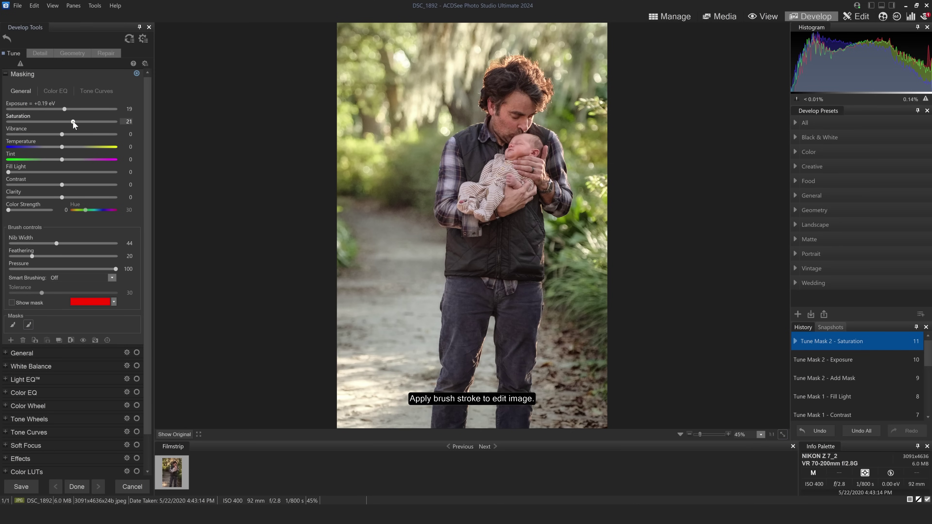
pyautogui.moveTo(62, 147); pyautogui.dragTo(61, 144)
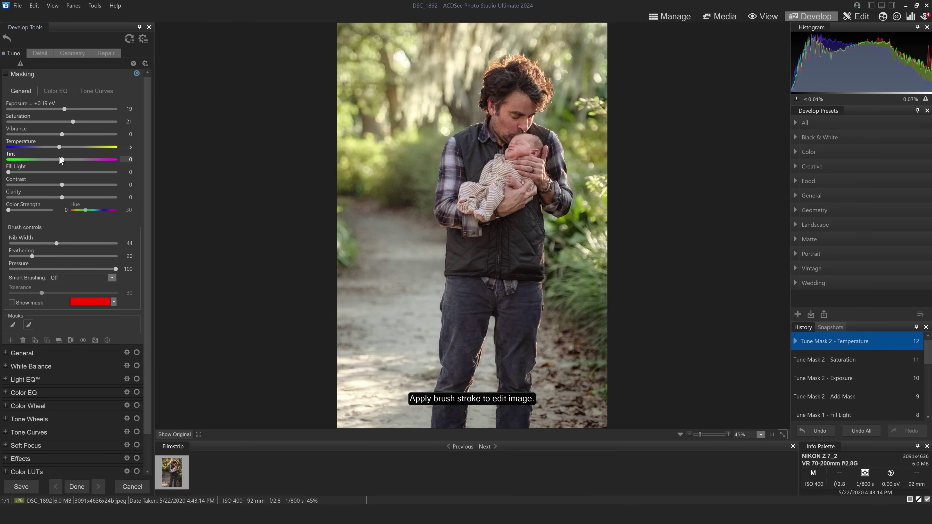
pyautogui.moveTo(61, 159); pyautogui.dragTo(62, 160)
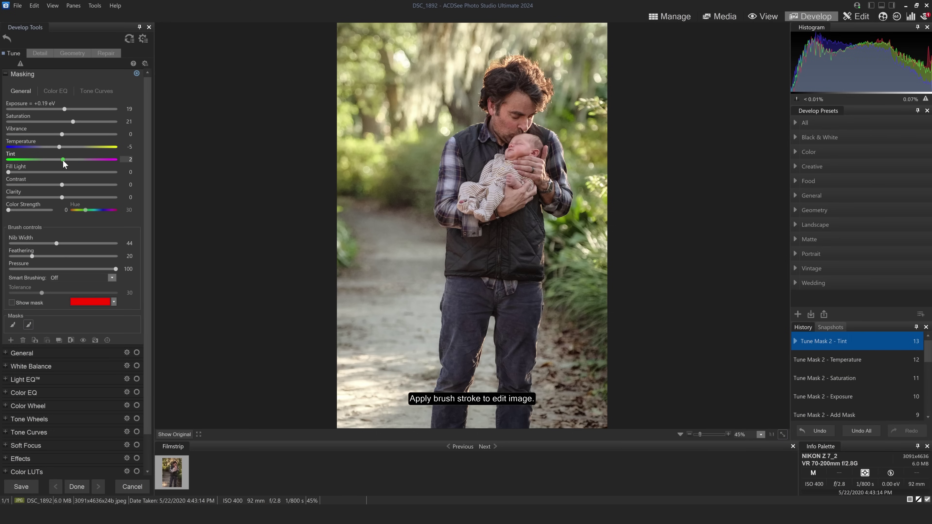
pyautogui.moveTo(61, 161); pyautogui.dragTo(65, 160)
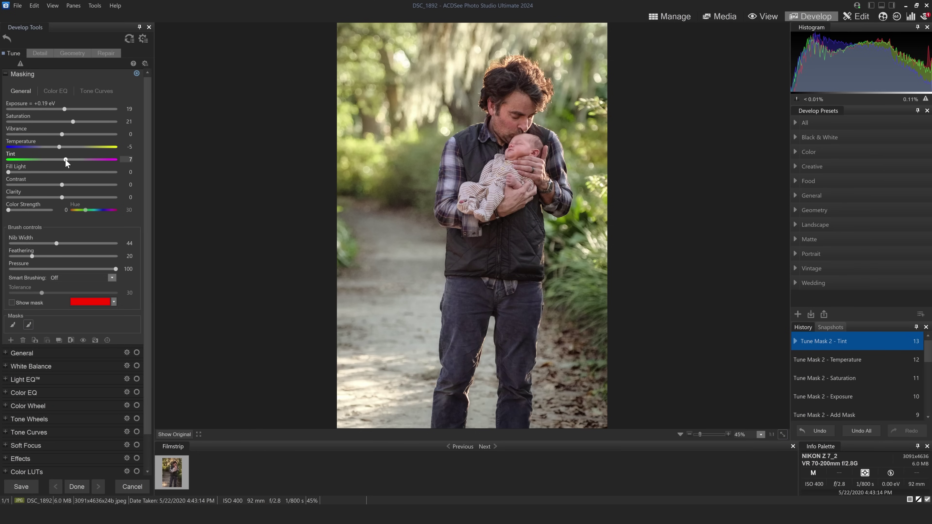